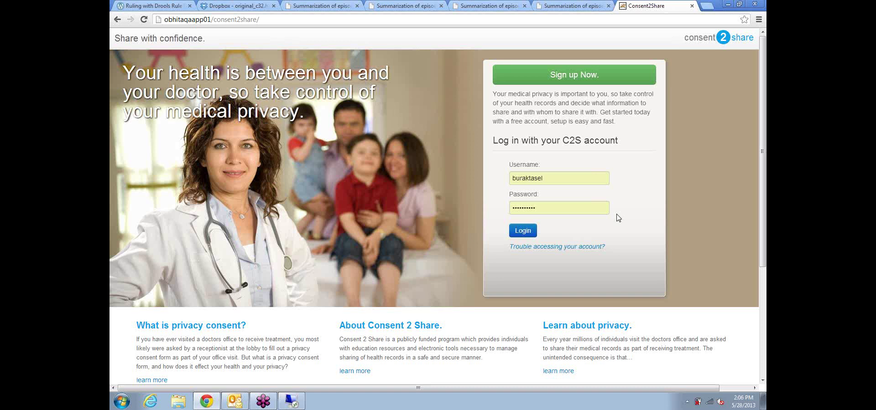
Step: Log in with the entered patient credentials to land on the My Home page
left_click(522, 232)
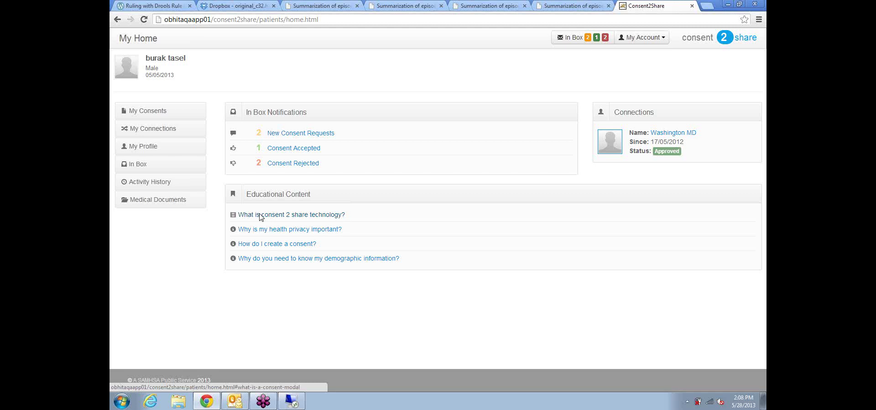
Step: Open the 'What is consent 2 share technology?' topic and play its OBHITA_Cartoon video full screen
left_click(260, 216)
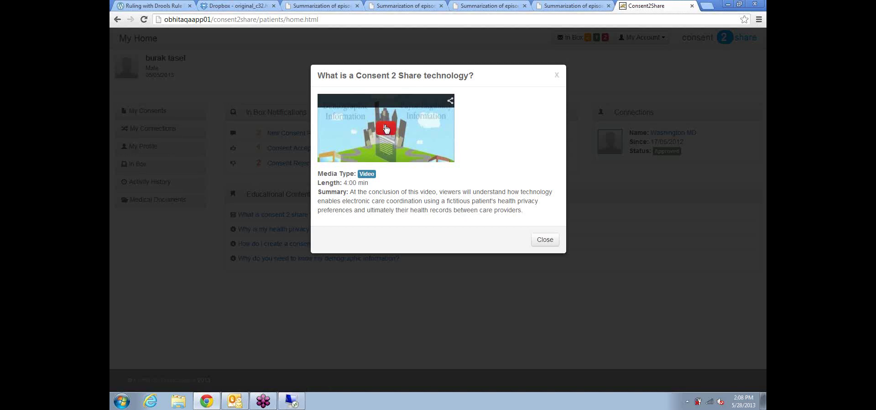
left_click(386, 128)
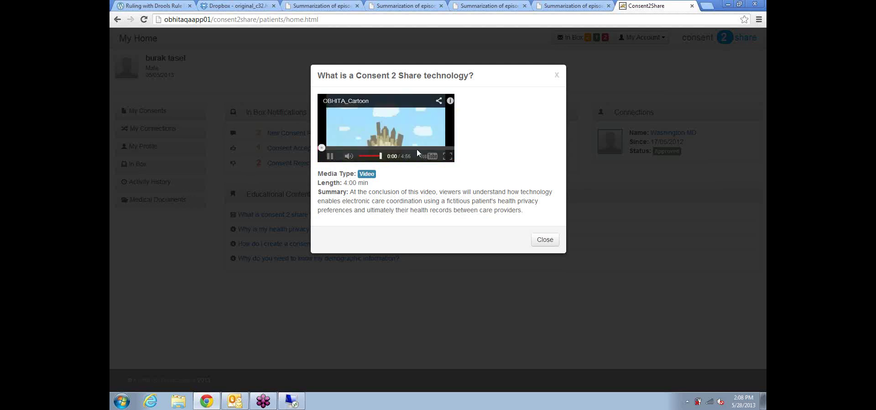
left_click(448, 156)
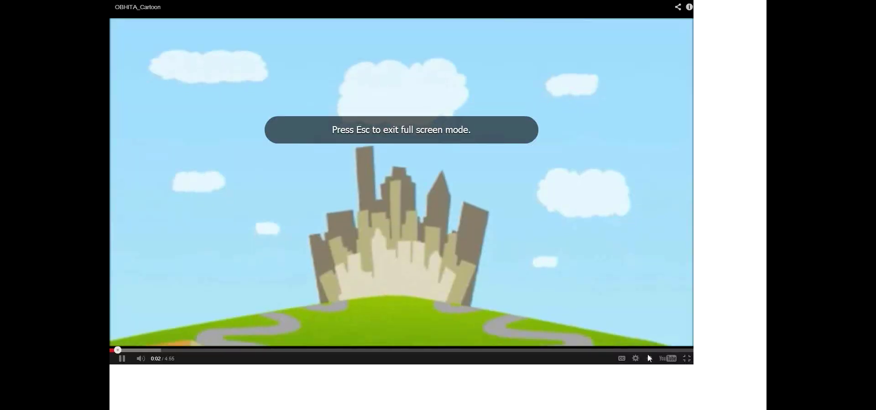
Step: Watch the OBHITA_Cartoon video to about 0:16, then exit full screen to the topic dialog
key("space")
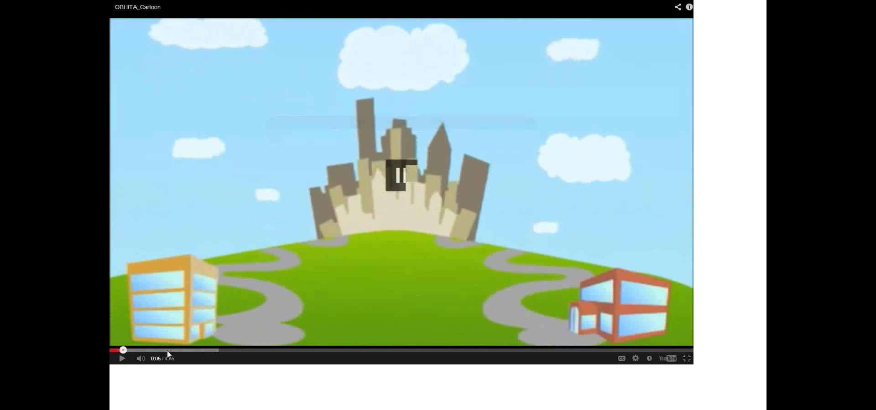
left_click(121, 359)
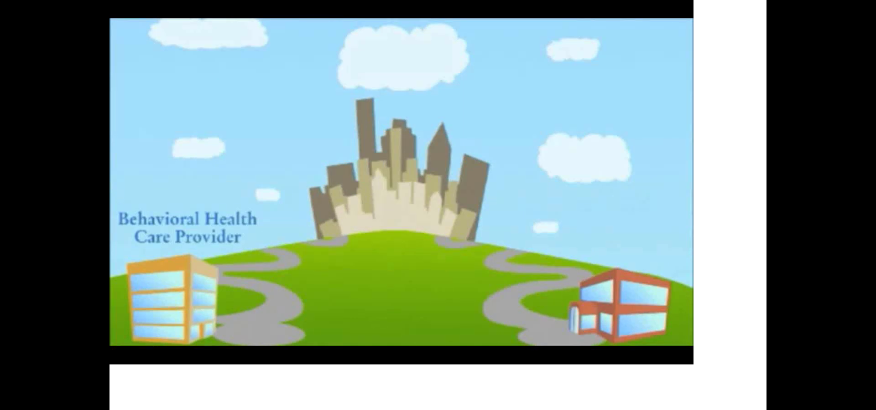
left_click(300, 328)
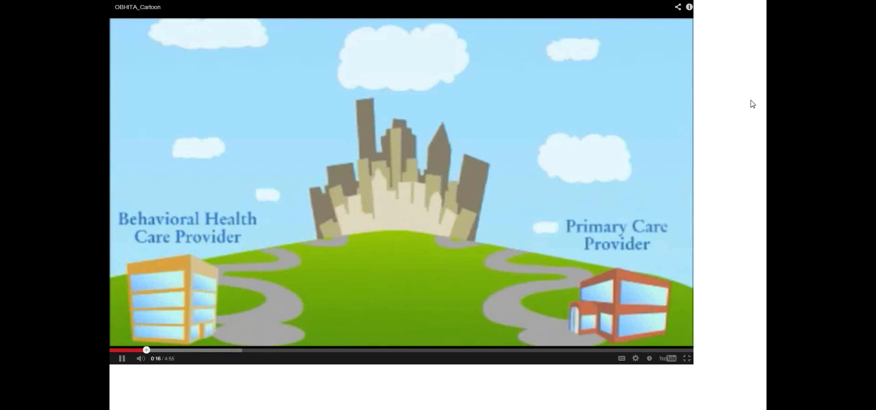
key("Escape")
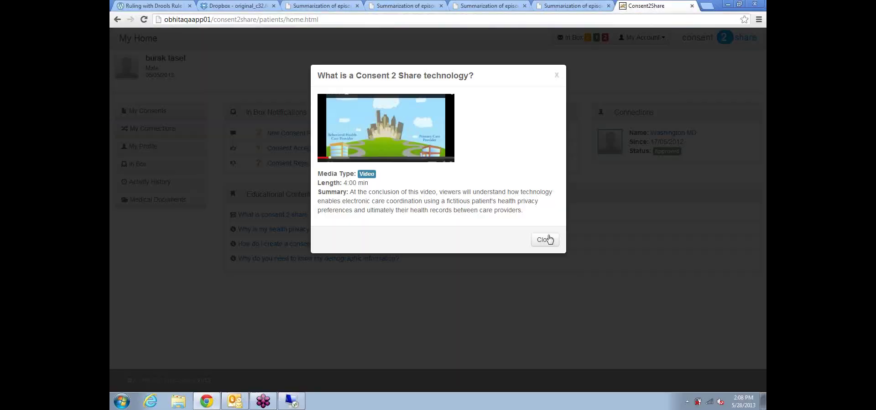
Step: Close the explainer topic dialog and return to the patient's My Home page
left_click(545, 241)
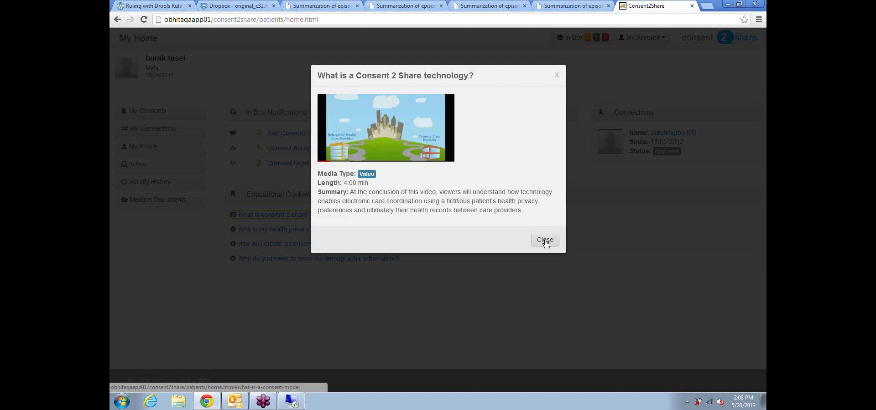
left_click(545, 240)
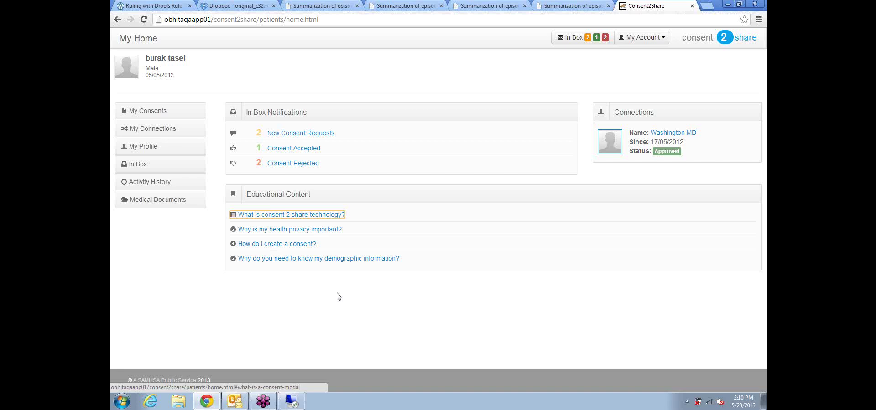
left_click(534, 323)
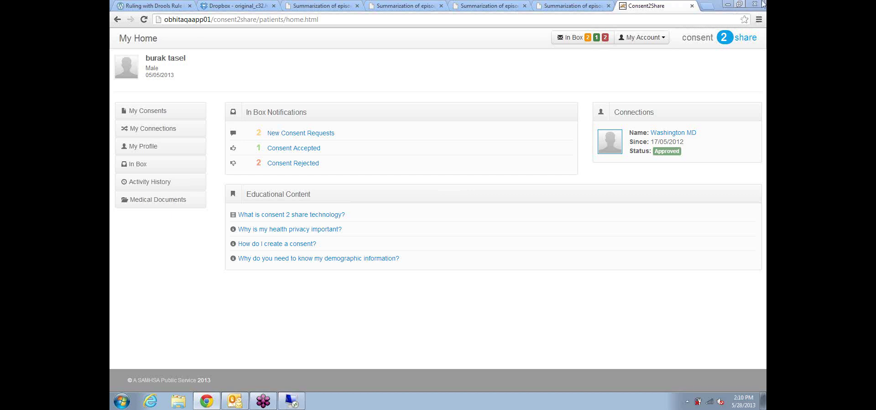
Step: Restore the Chrome window and narrow it until My Home switches to the mobile layout
left_click(739, 5)
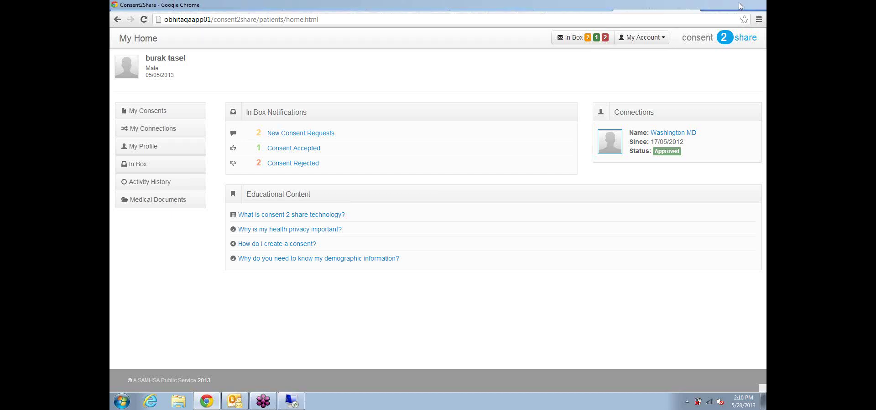
left_click_drag(607, 6, 463, 0)
left_click(739, 5)
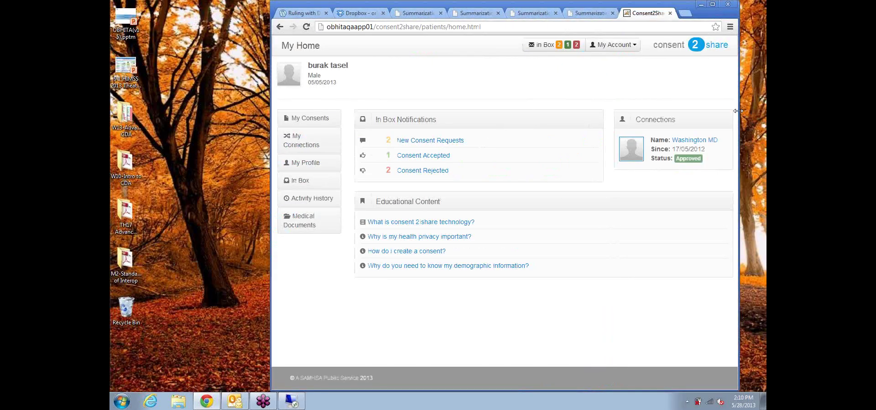
left_click_drag(738, 111, 590, 108)
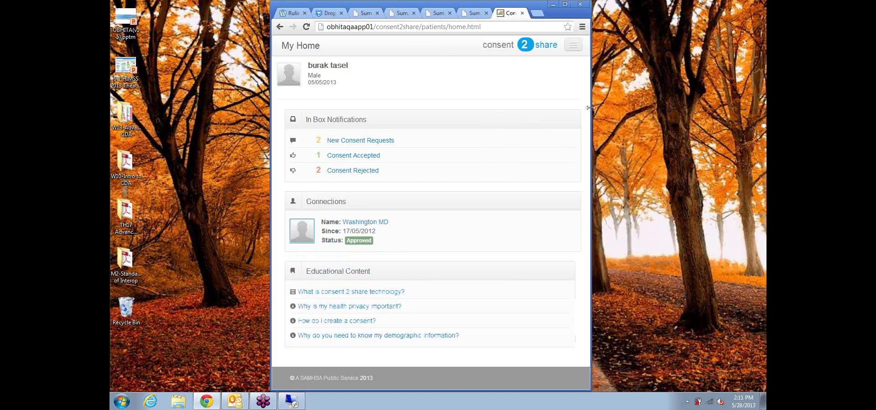
left_click_drag(591, 108, 475, 117)
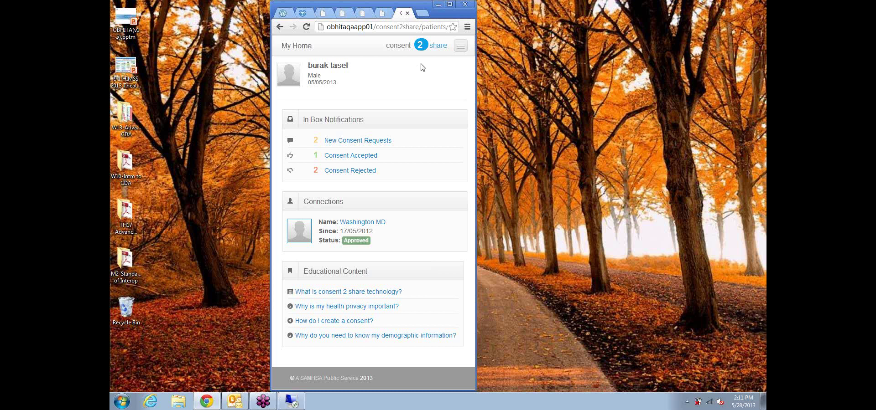
Step: Expand the mobile navigation list, widen the window briefly, then narrow it back to single-column
left_click(461, 52)
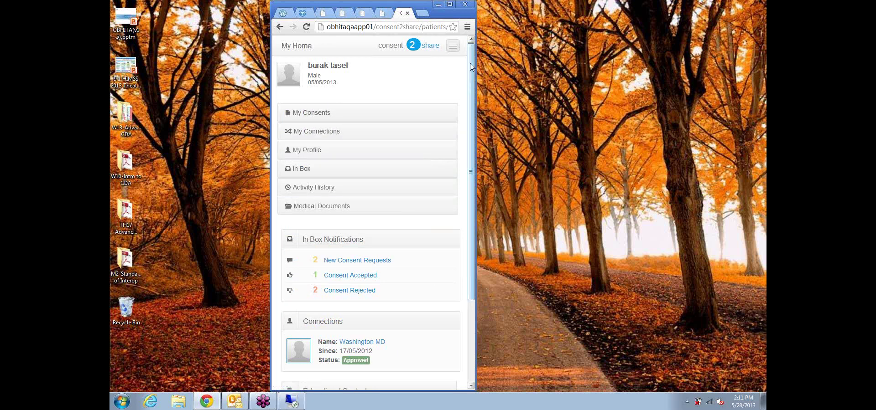
left_click_drag(472, 66, 299, 322)
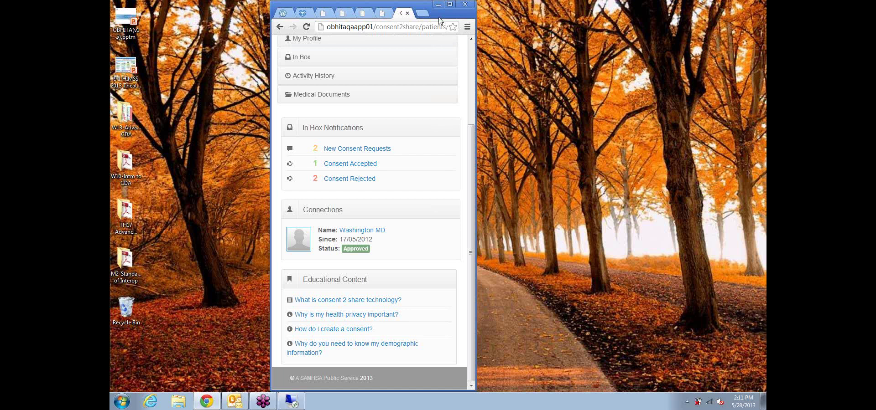
left_click_drag(383, 5, 356, 4)
left_click_drag(446, 89, 579, 78)
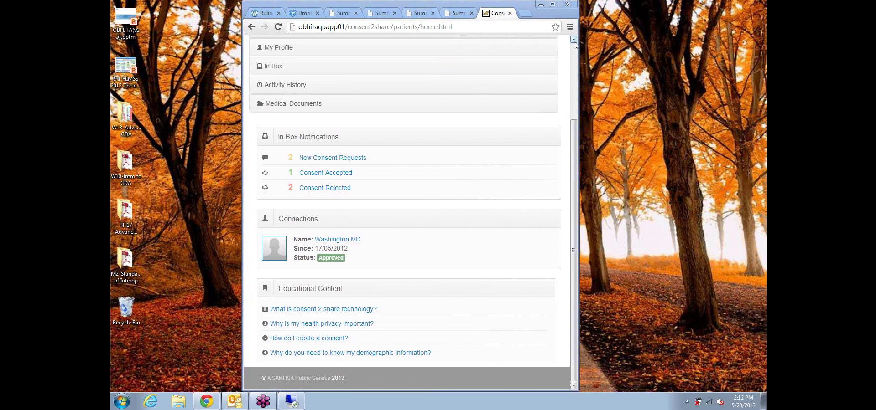
left_click_drag(578, 48, 680, 46)
left_click_drag(685, 48, 710, 50)
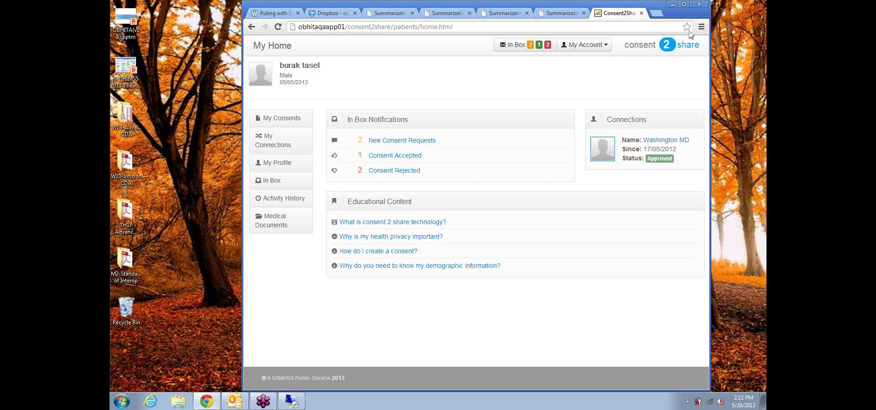
left_click_drag(709, 67, 456, 82)
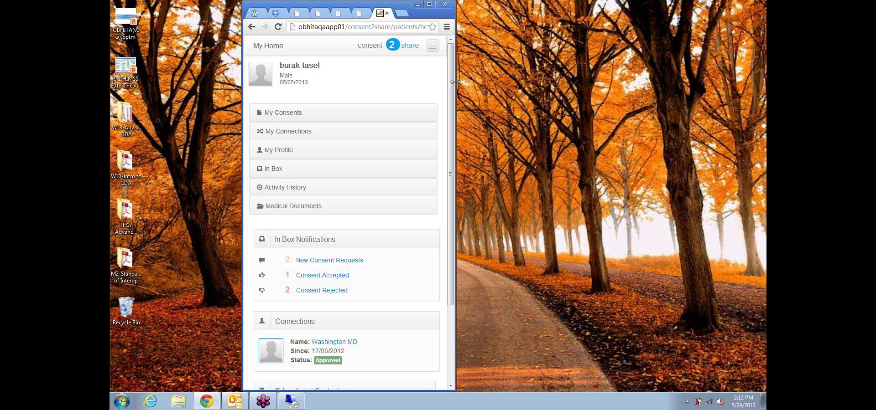
Step: Maximize Chrome so My Home shows its sidebar, notifications and connections panel
key("super+Up")
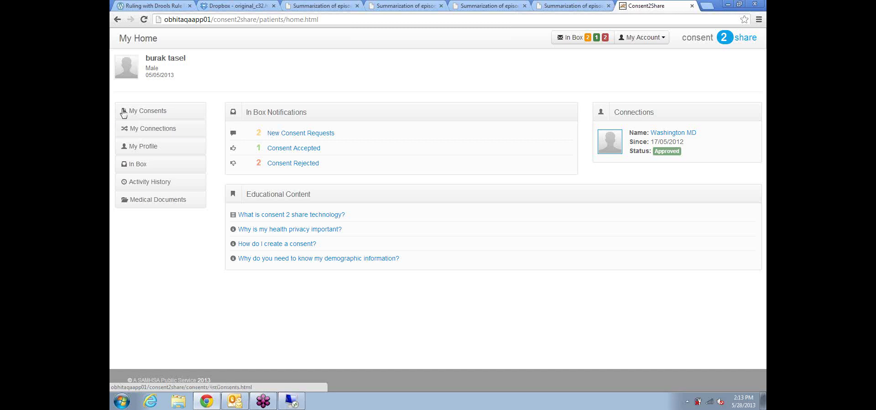
Step: Go to My Connections, showing one current healthcare provider and no legal representatives
left_click(147, 132)
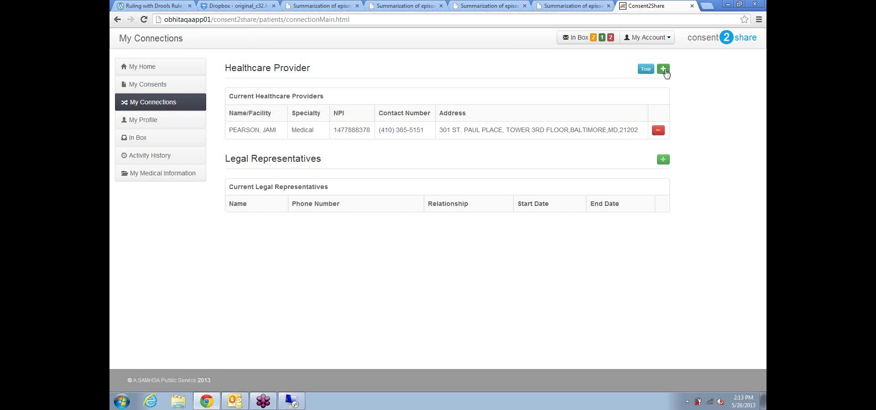
Step: Open the Search a Provider form and look over its gender, specialty and name fields
left_click(665, 73)
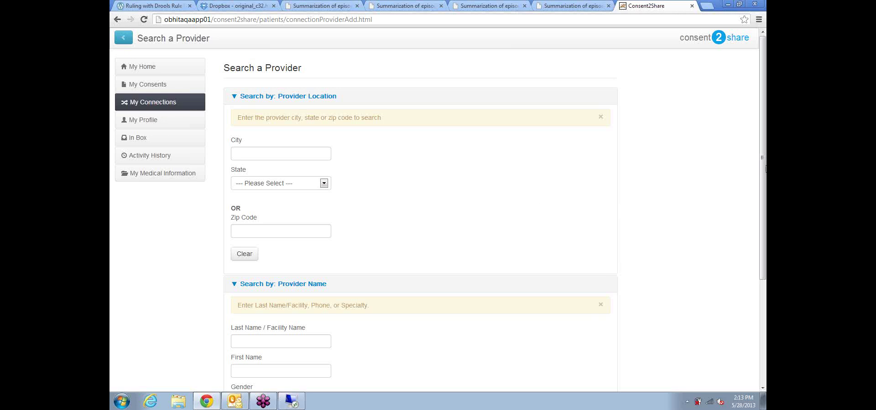
left_click_drag(764, 162, 753, 146)
left_click_drag(763, 160, 761, 240)
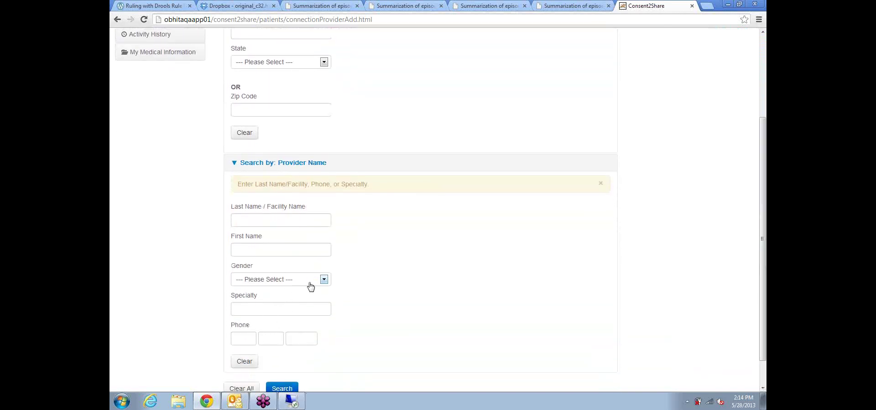
left_click(325, 280)
left_click(380, 273)
left_click(273, 309)
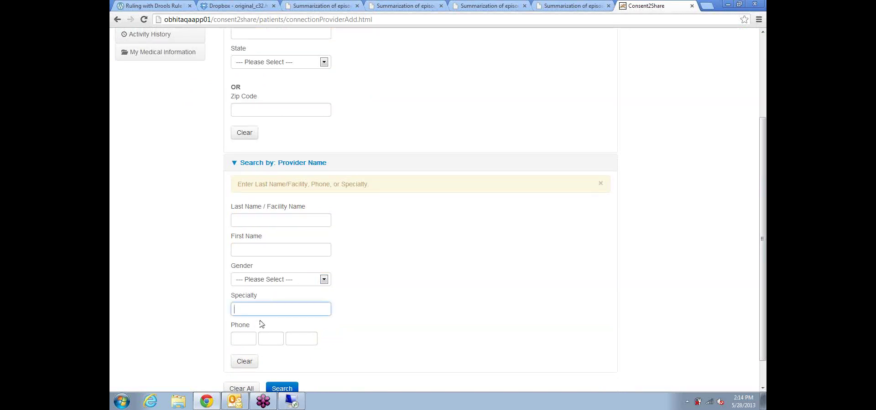
left_click(252, 253)
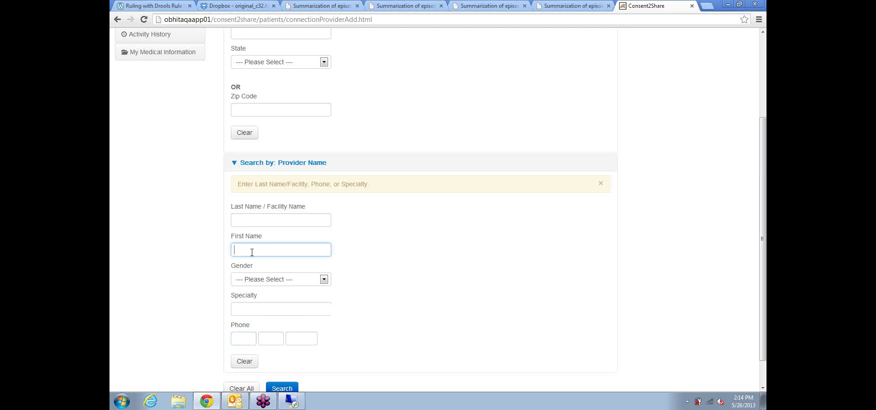
left_click(255, 219)
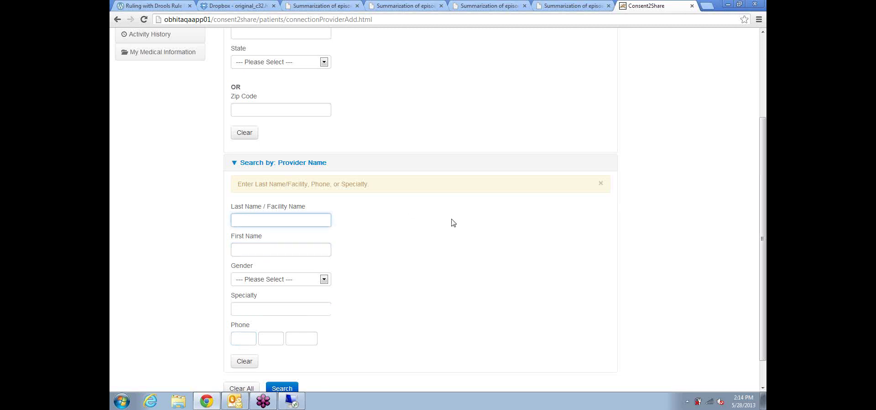
scroll(449, 221, "up", 3)
Step: Search for providers with city baltimore and state MARYLAND
left_click(241, 153)
type("ba")
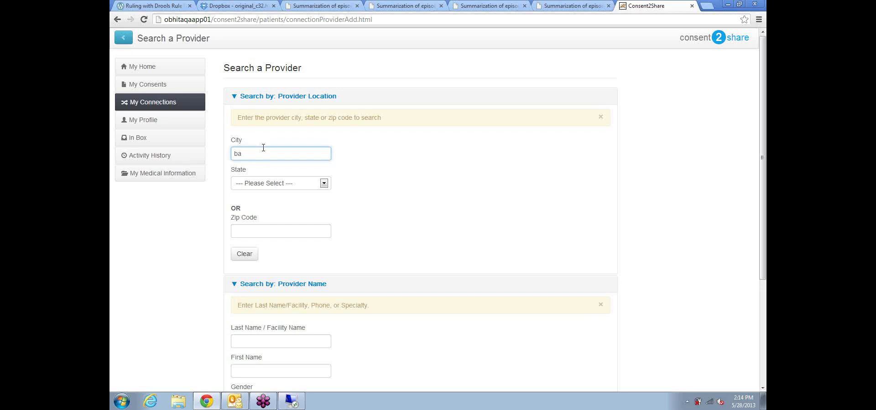
type("ltimore")
key("Tab")
type("mas")
key("Up")
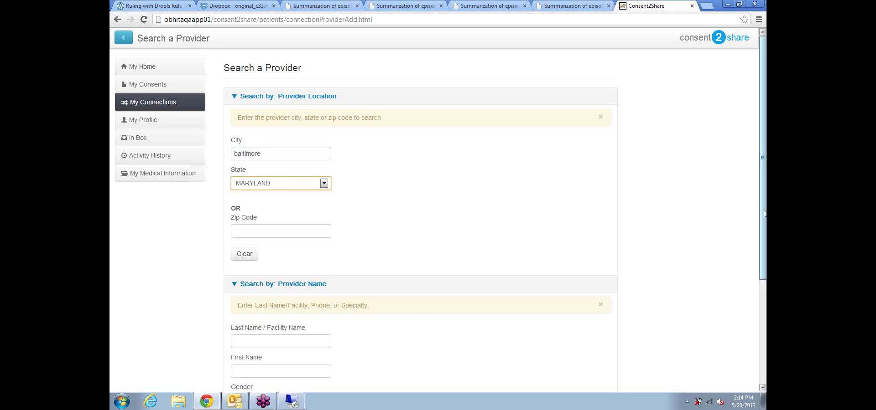
left_click_drag(764, 216, 764, 320)
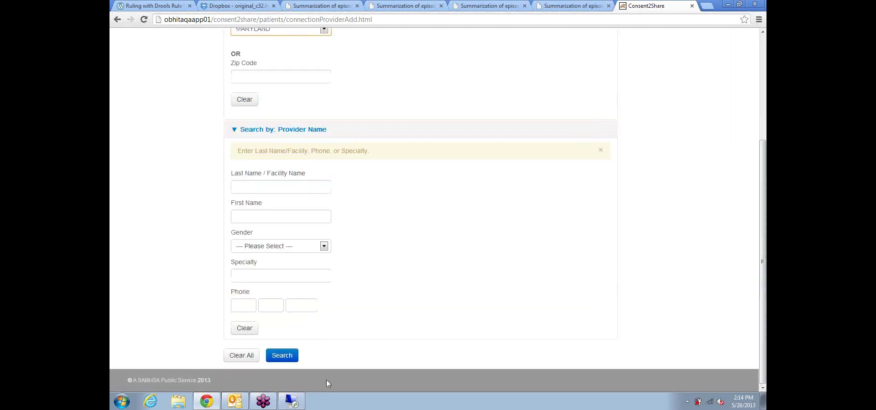
left_click(282, 356)
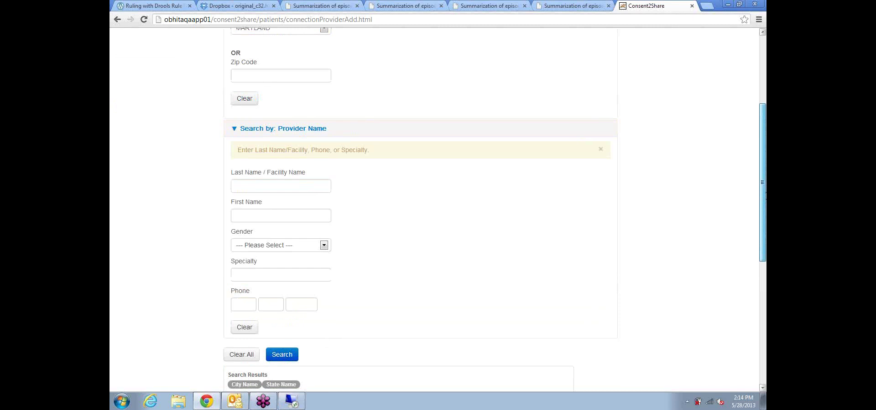
Step: Add BON SECOURS HOSPITAL from the search results as a provider, then go to My Consents
scroll(435, 235, "down", 6)
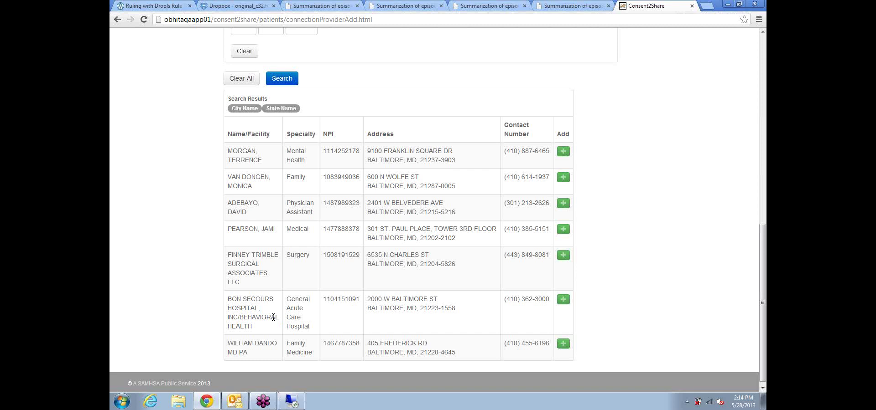
left_click(562, 302)
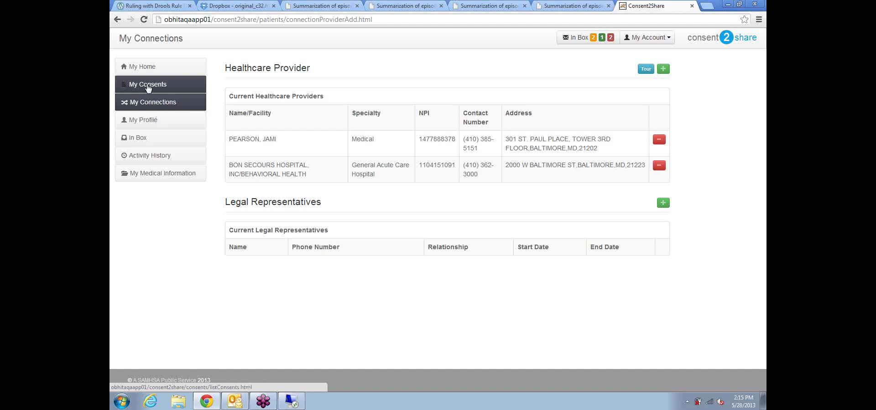
left_click(147, 87)
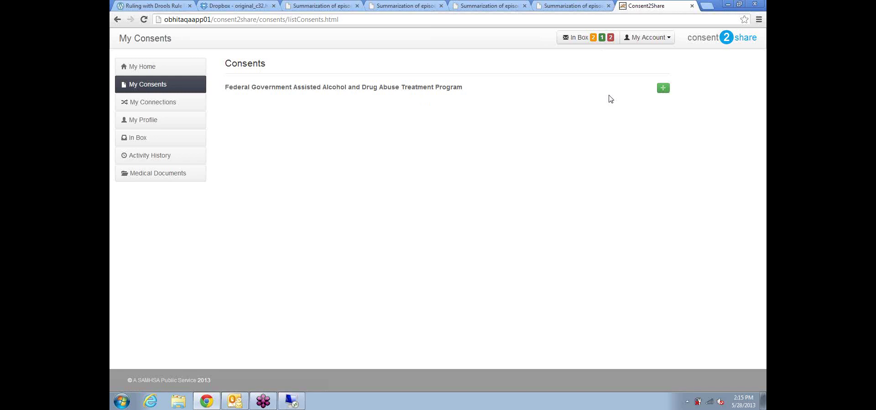
Step: Create a new consent, bringing up the Add a Consent form with its provider tour tip
left_click(663, 90)
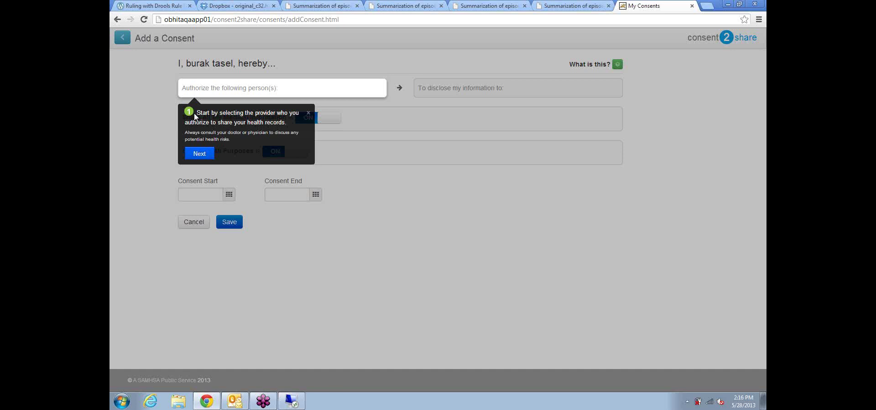
Step: Step through every tip of the Add a Consent tour, including the consent start and end tips, then finish it
left_click(197, 154)
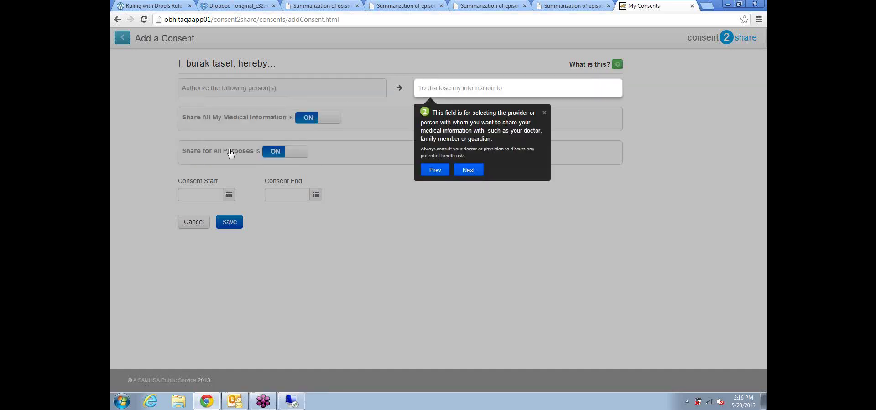
left_click(469, 172)
left_click(231, 196)
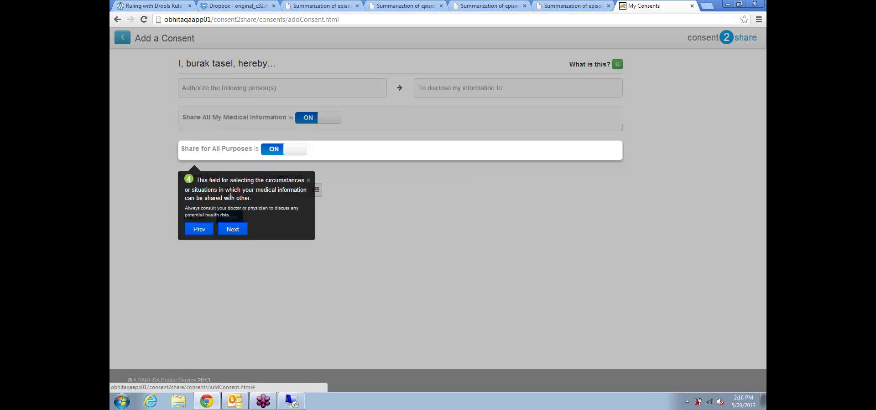
left_click(234, 231)
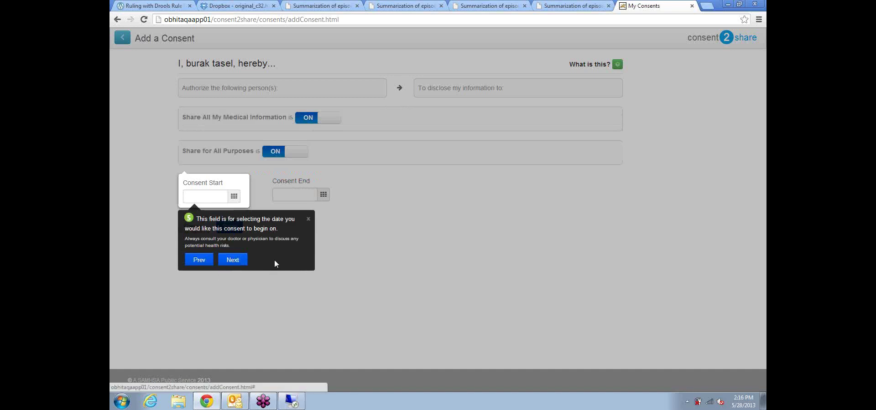
left_click(226, 263)
left_click(321, 285)
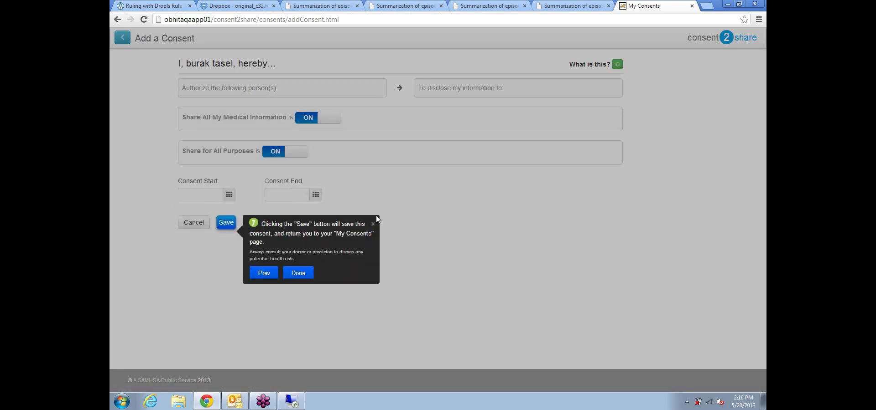
left_click(373, 224)
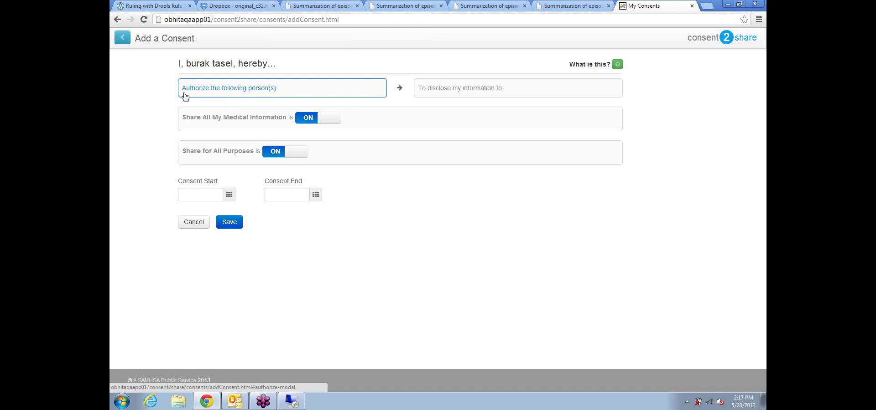
Step: Tick the individual provider in the Authorize choices, then close the list without adding it
left_click(230, 93)
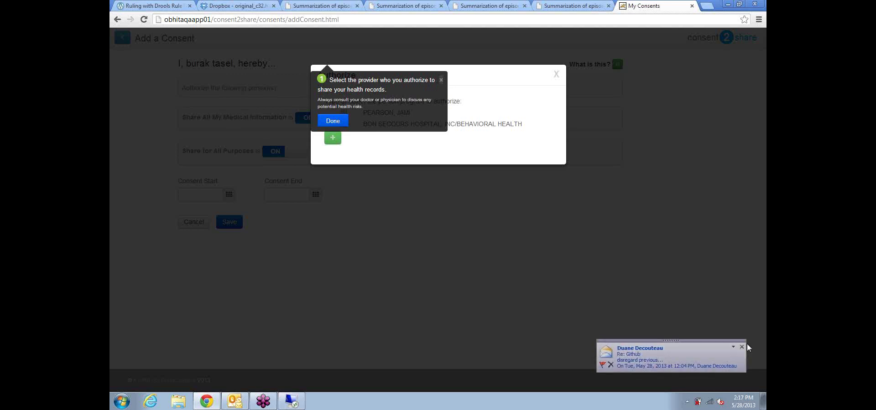
left_click(440, 81)
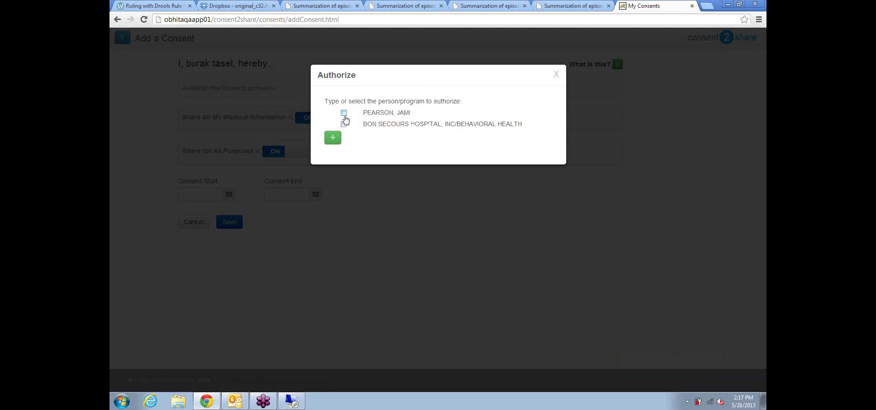
left_click(345, 114)
key("Escape")
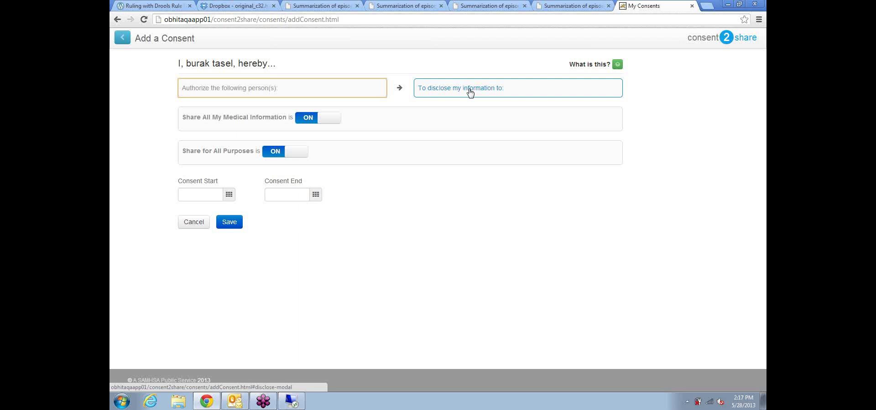
Step: Add Bon Secours Hospital as the recipient of the disclosed information
left_click(470, 92)
left_click(332, 121)
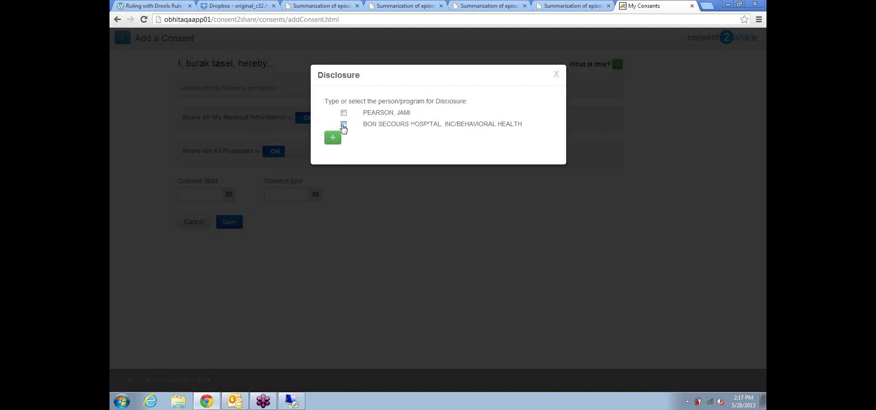
left_click(344, 125)
left_click(333, 138)
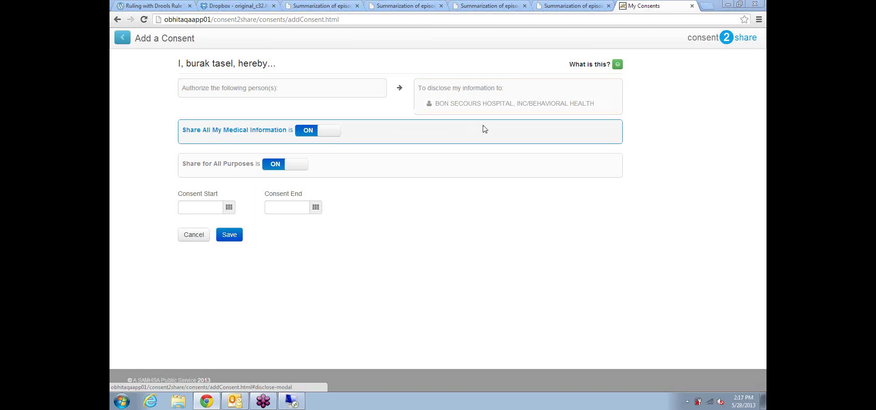
Step: Add the individual provider as authorized and open the settings limiting shared medical information
left_click(255, 95)
left_click(344, 114)
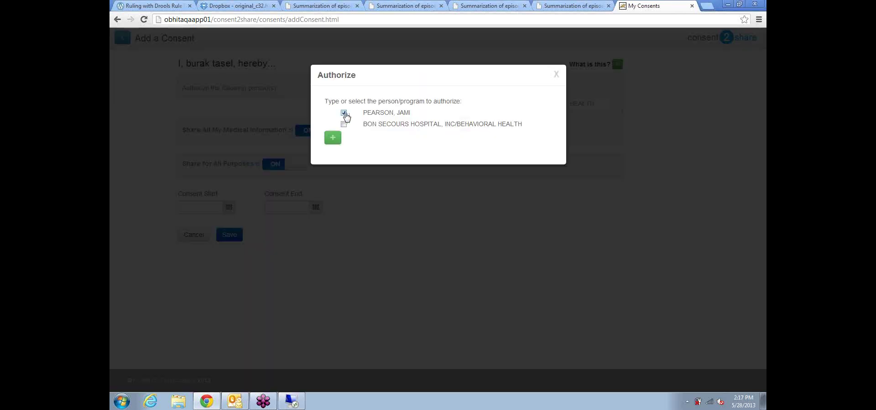
left_click(333, 138)
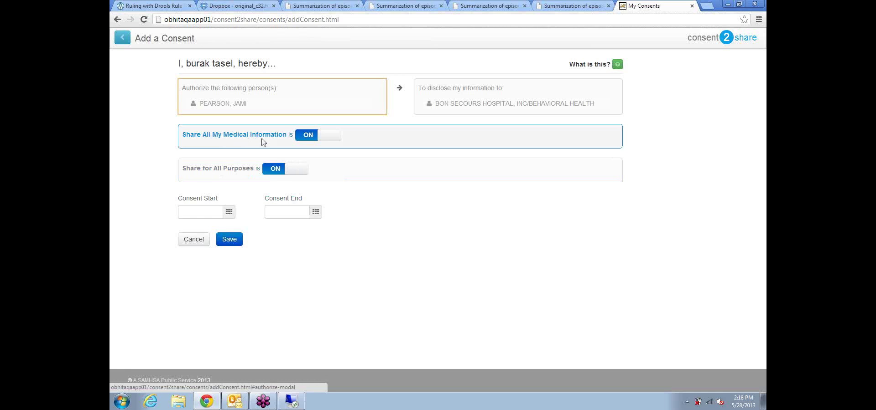
left_click(306, 137)
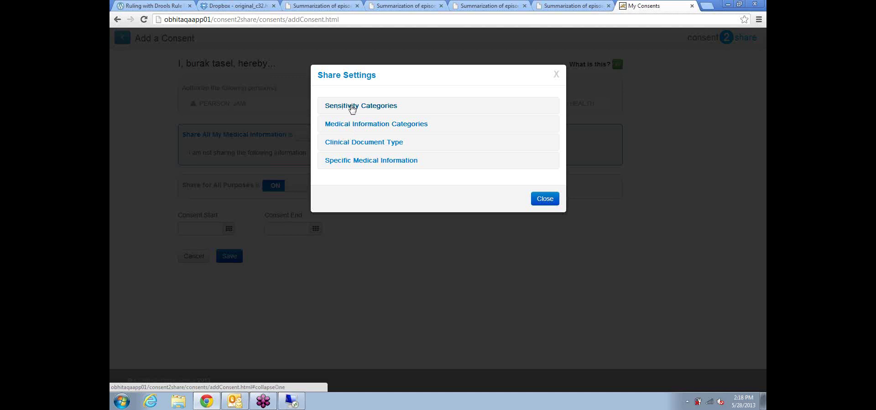
Step: Expand and review the sensitivity and medical information categories in Share Settings
left_click(347, 112)
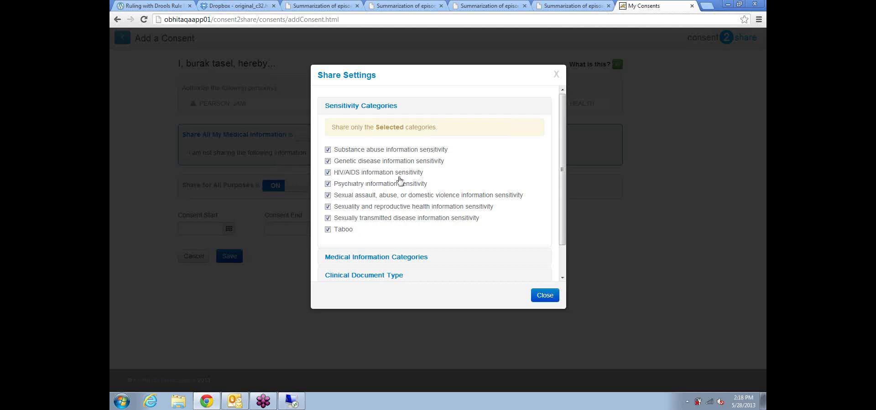
left_click(332, 109)
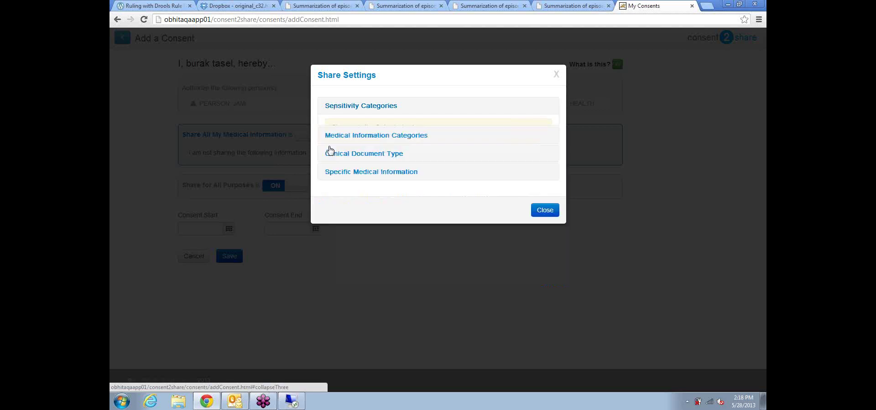
left_click(344, 130)
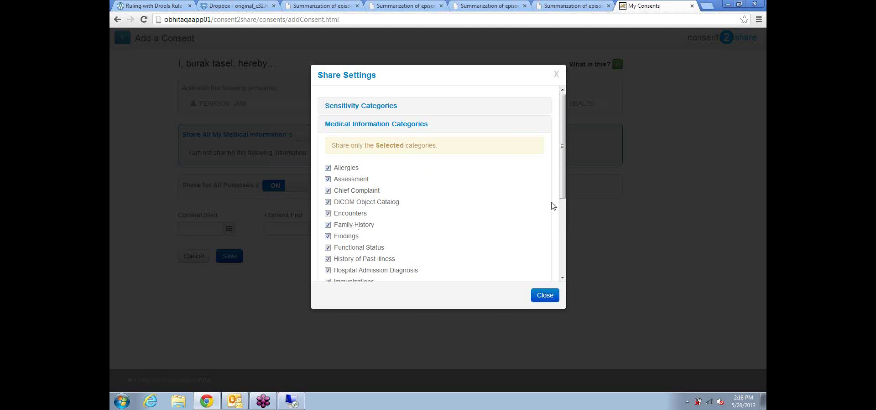
scroll(562, 182, "down", 1)
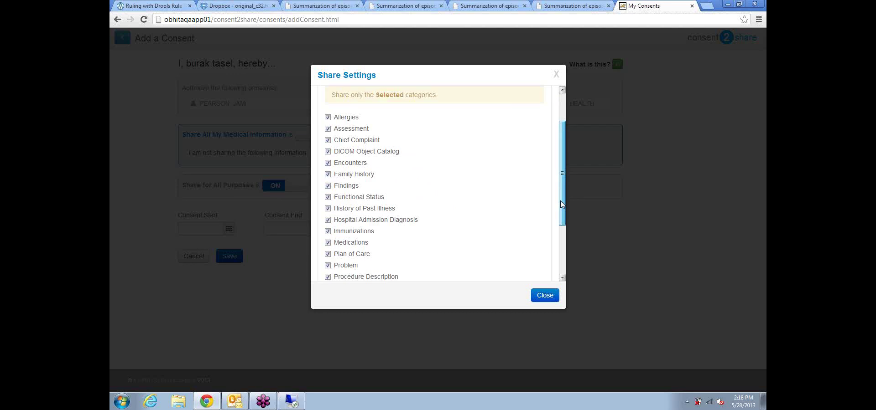
scroll(562, 178, "up", 3)
left_click(341, 125)
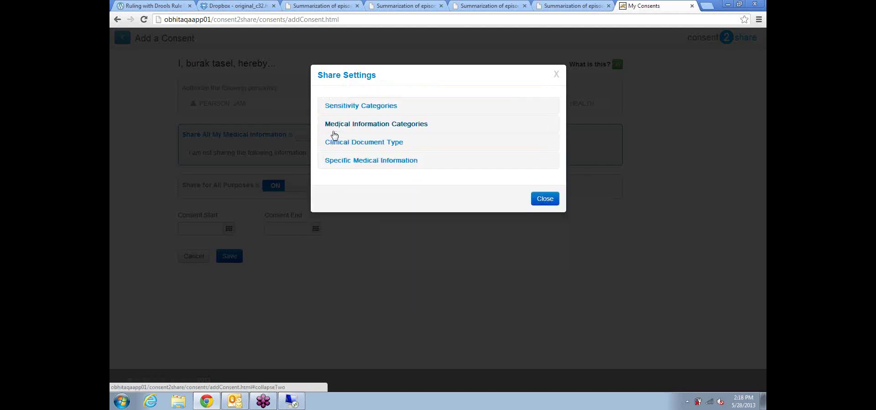
Step: Review the clinical document types, then open Specific Medical Information for condition or SNOMED entry
left_click(336, 144)
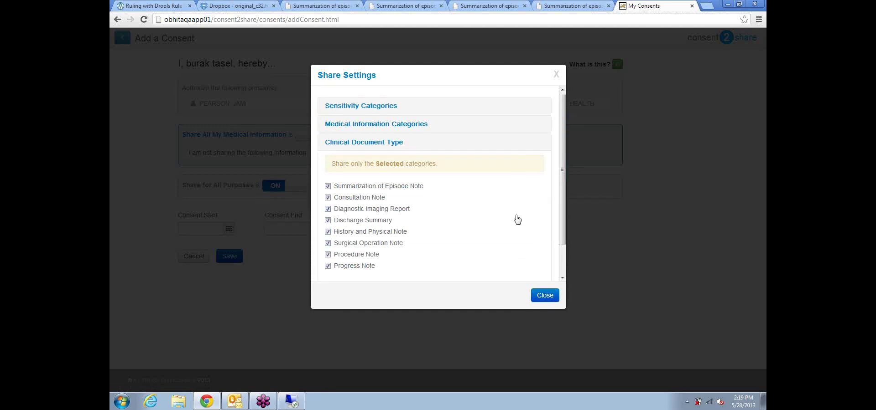
scroll(553, 191, "down", 2)
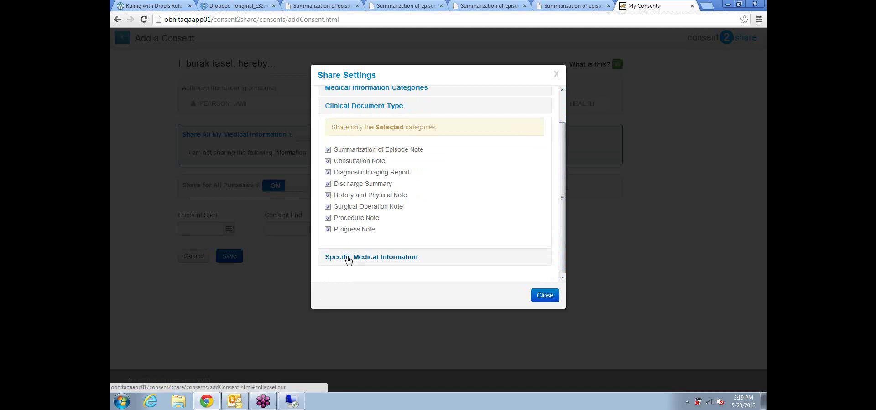
scroll(333, 151, "up", 1)
left_click(360, 162)
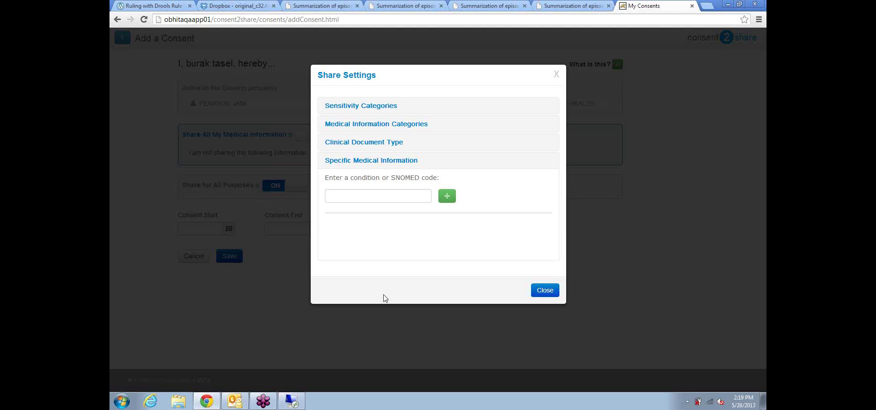
Step: Untick Substance abuse information under Sensitivity Categories so it is no longer shared
left_click(543, 292)
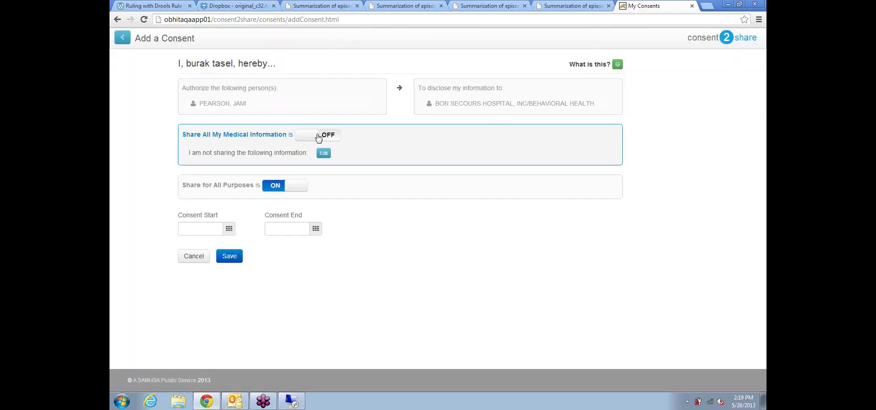
left_click(318, 138)
left_click(308, 139)
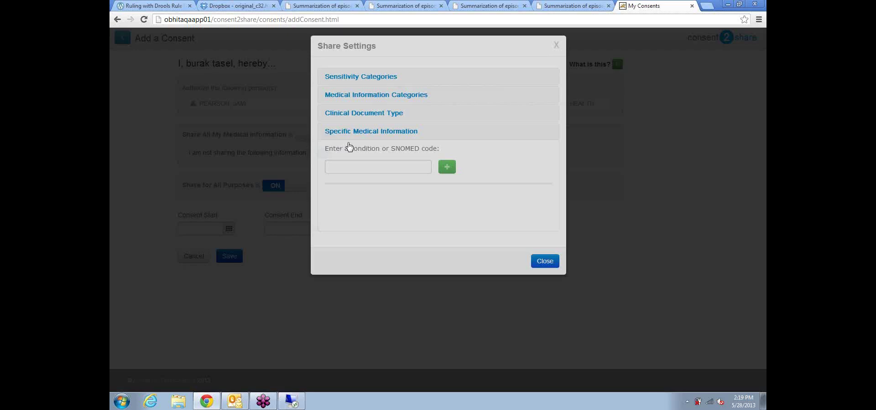
left_click(355, 106)
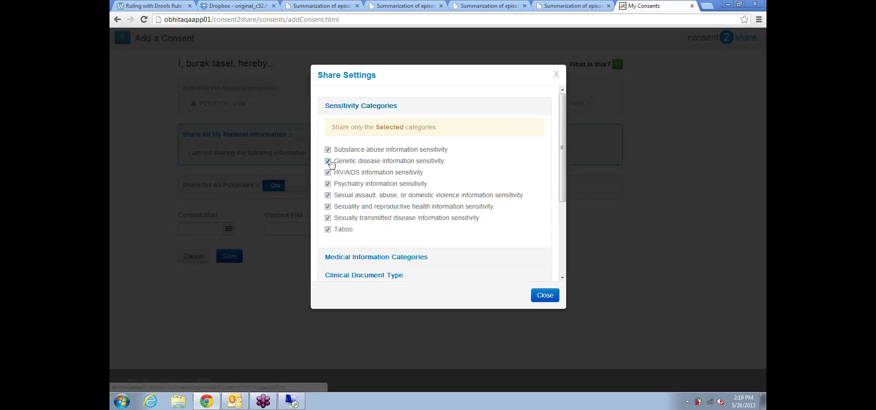
left_click(327, 150)
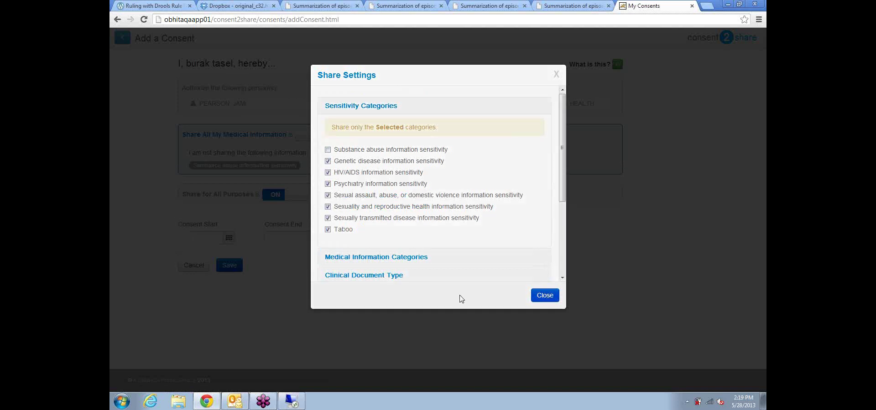
left_click(230, 241)
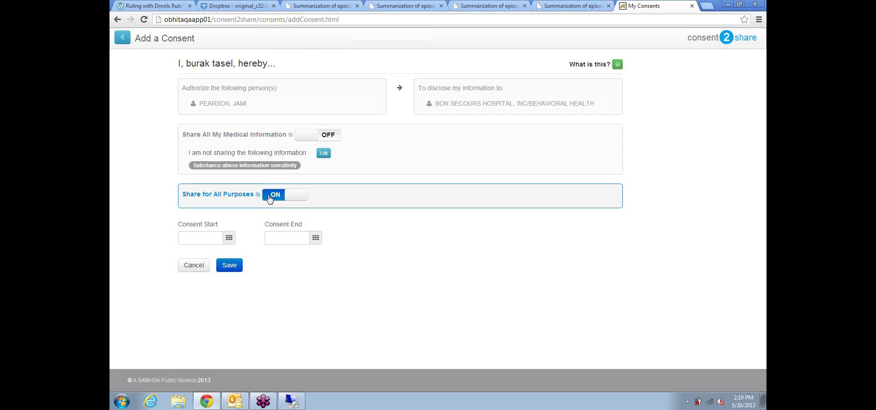
Step: Turn Share for All Purposes OFF and untick healthcare marketing, saving the purpose selection
left_click(270, 196)
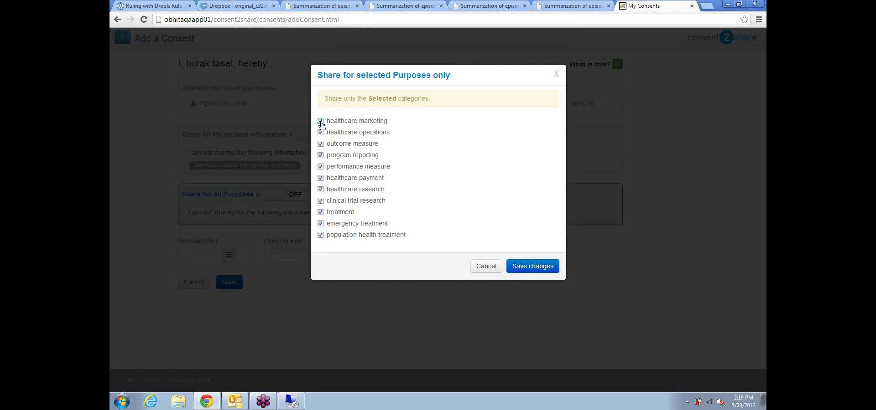
left_click(321, 122)
left_click(539, 267)
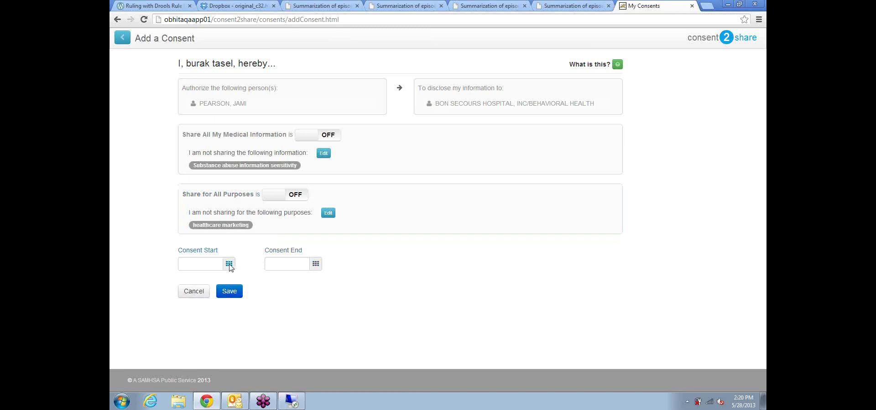
Step: Set the consent start date to 05/28/2013
left_click(229, 264)
left_click(314, 280)
left_click(313, 280)
left_click(313, 280)
left_click(313, 280)
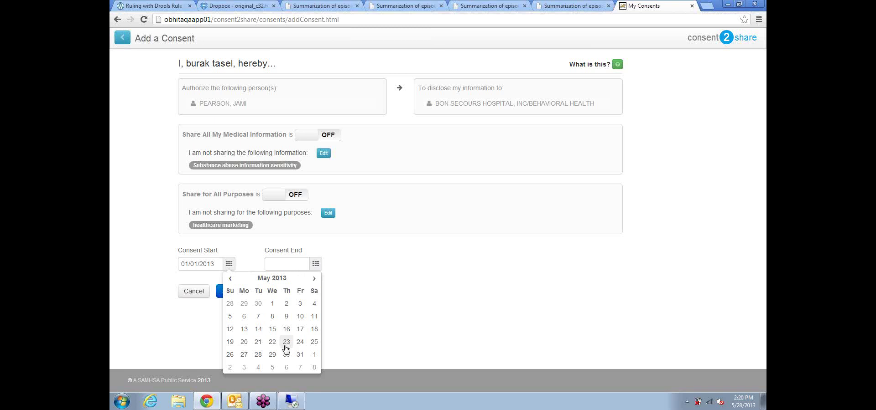
left_click(258, 355)
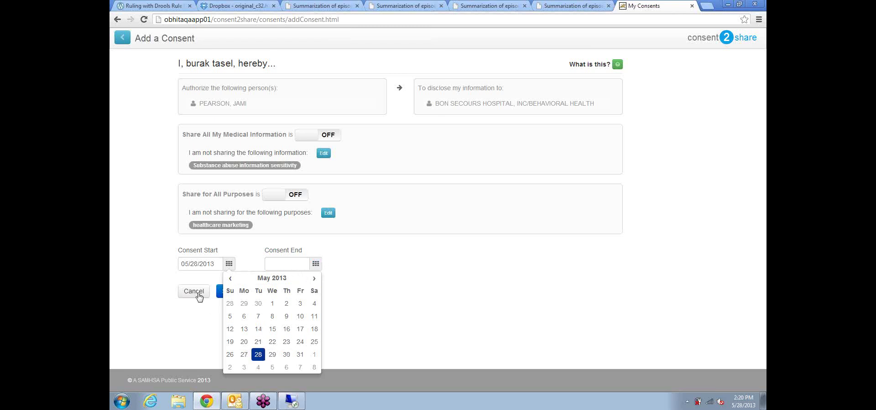
left_click(204, 265)
Step: Set the consent end date to 05/28/2014 and save the consent
left_click(282, 261)
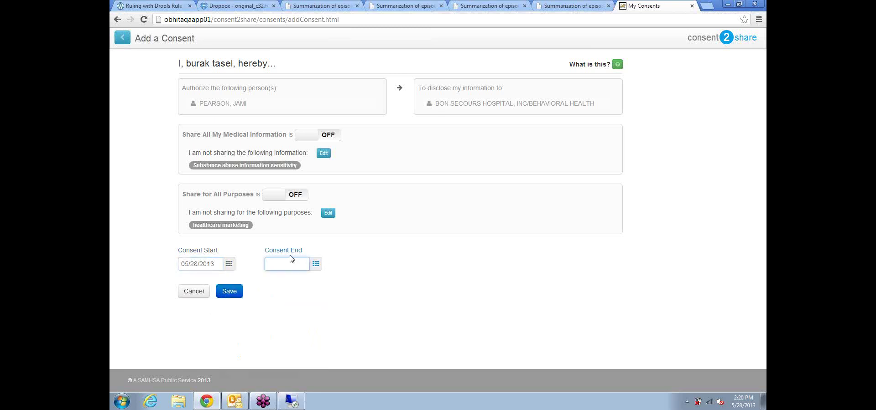
left_click(315, 264)
left_click(353, 278)
left_click(354, 278)
left_click(346, 327)
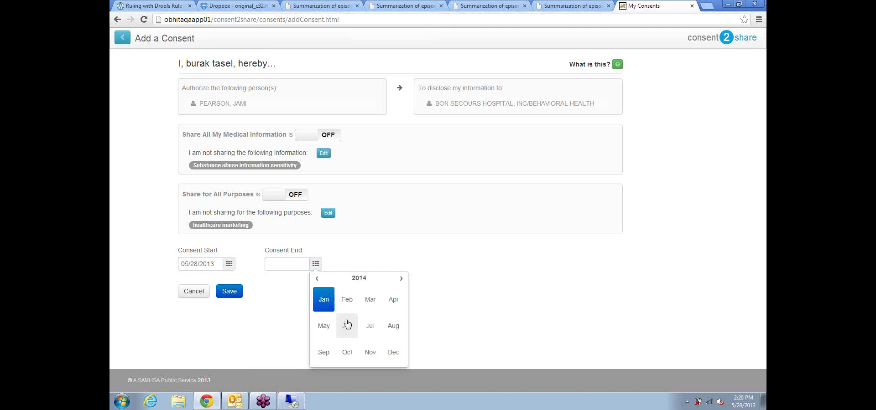
left_click(325, 327)
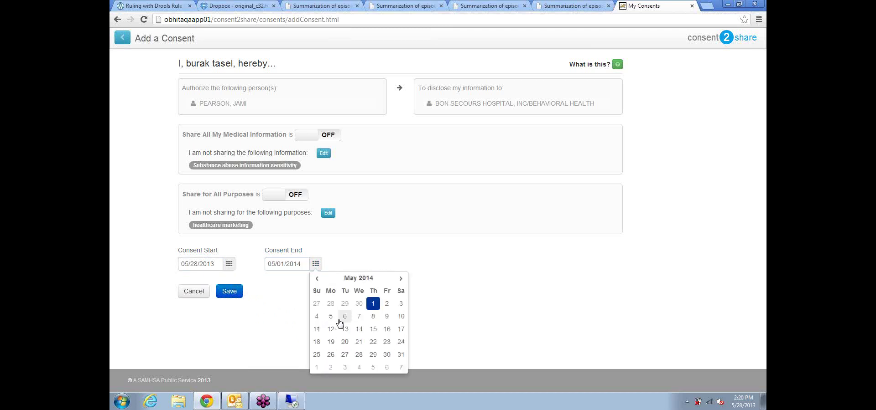
left_click(358, 355)
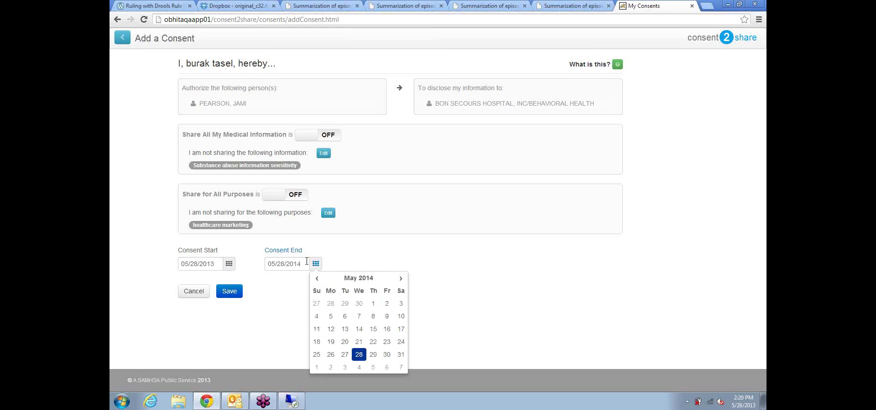
left_click(278, 263)
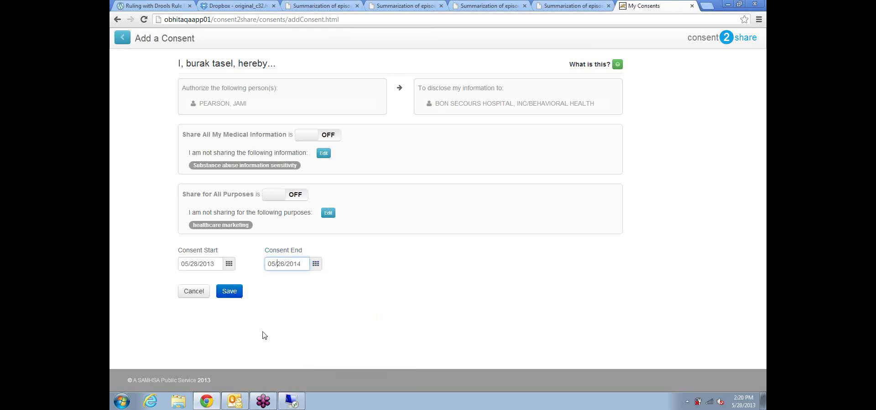
left_click(231, 297)
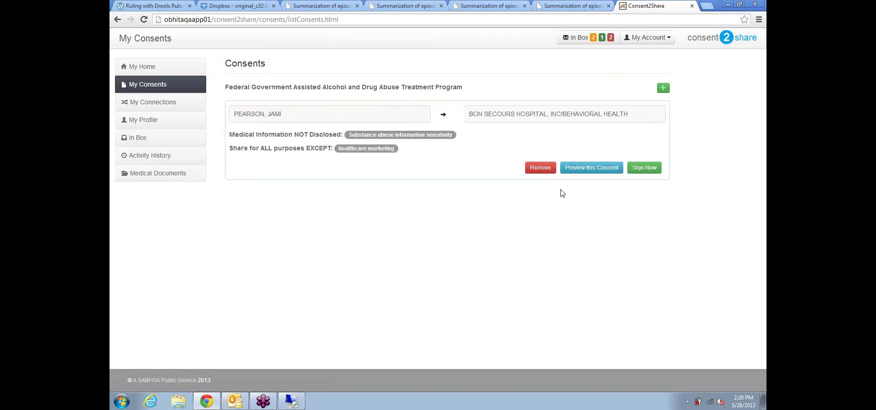
Step: Download the consent preview PDF, keep the download, and open it in Adobe Reader
left_click(593, 168)
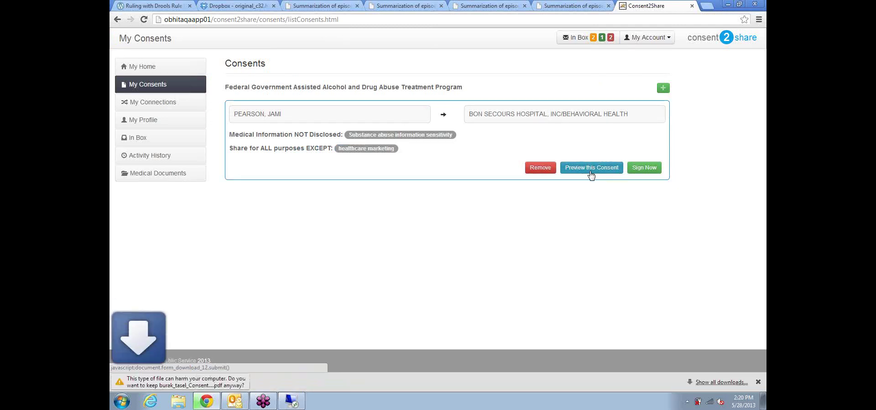
left_click(272, 384)
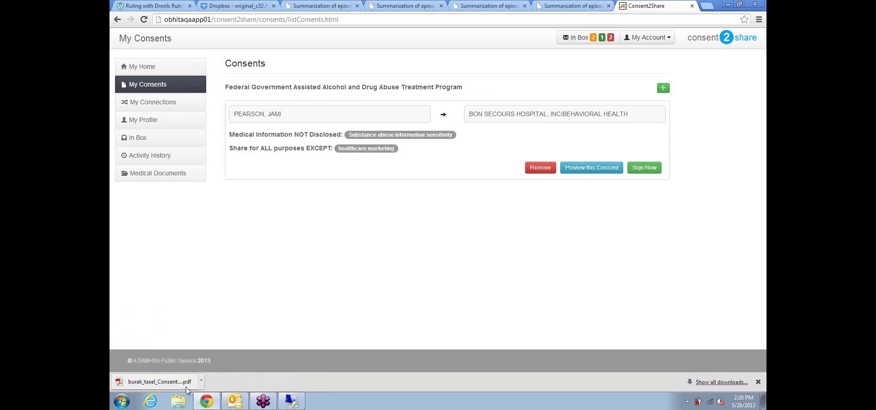
left_click(171, 386)
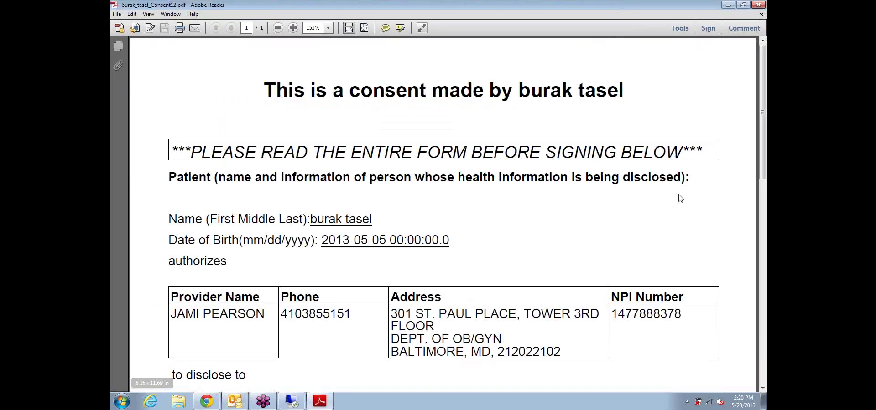
Step: Set the consent PDF zoom to 100%
left_click(278, 28)
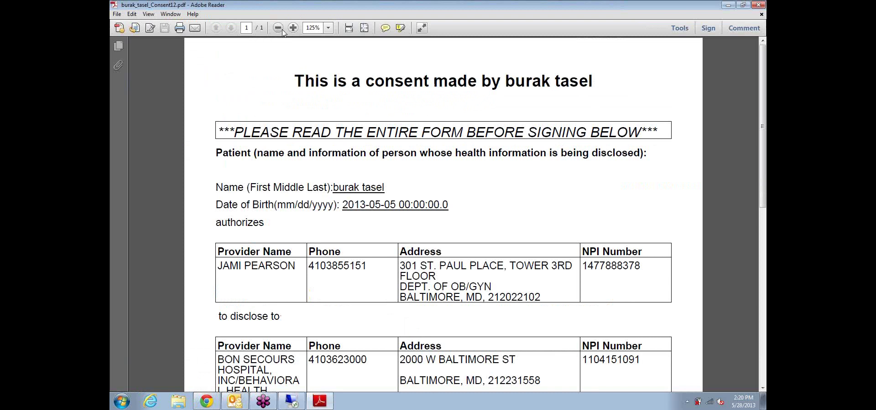
left_click(309, 29)
type("100")
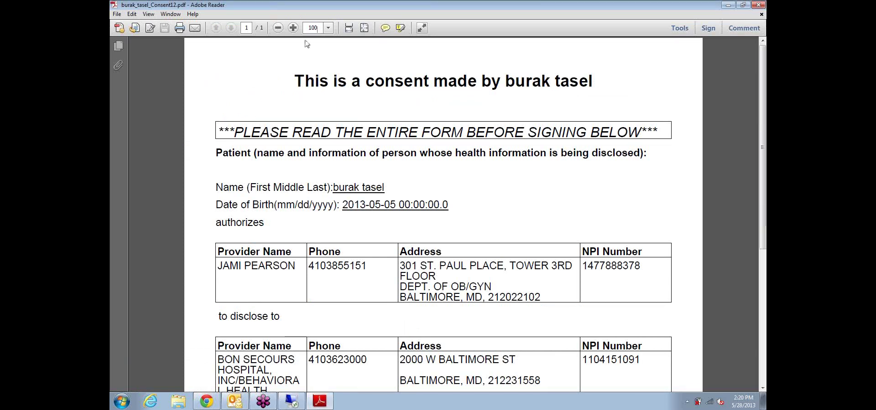
key("Return")
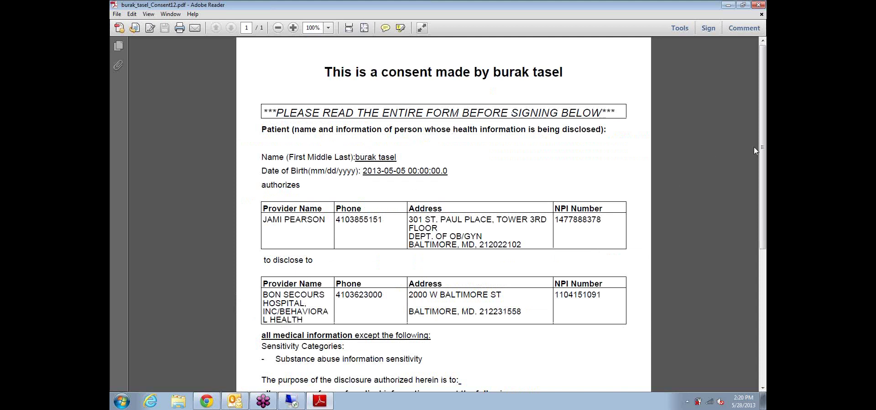
Step: Scroll through the consent from the patient details down to the expiration date and back
left_click_drag(763, 160, 284, 114)
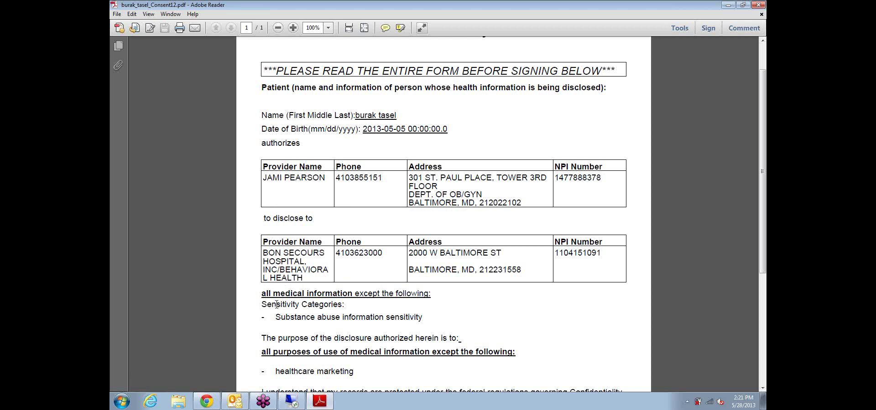
scroll(298, 311, "down", 1)
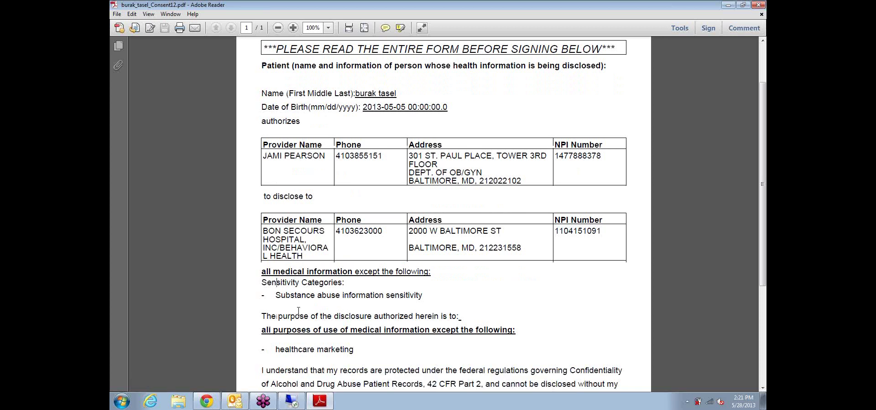
scroll(297, 311, "down", 3)
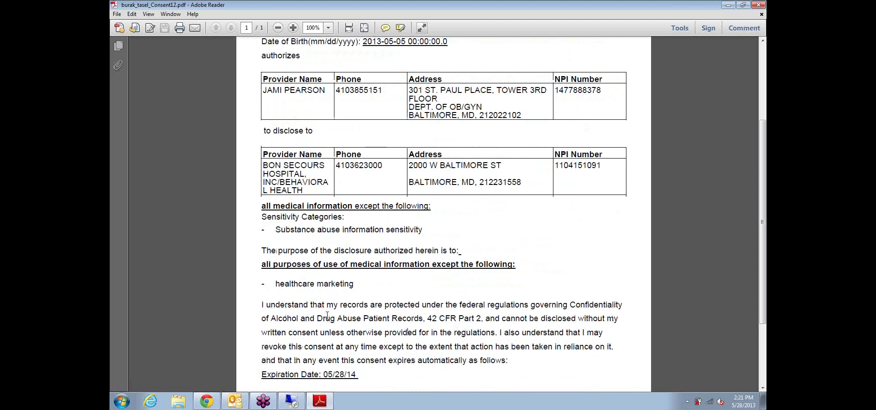
scroll(328, 316, "down", 2)
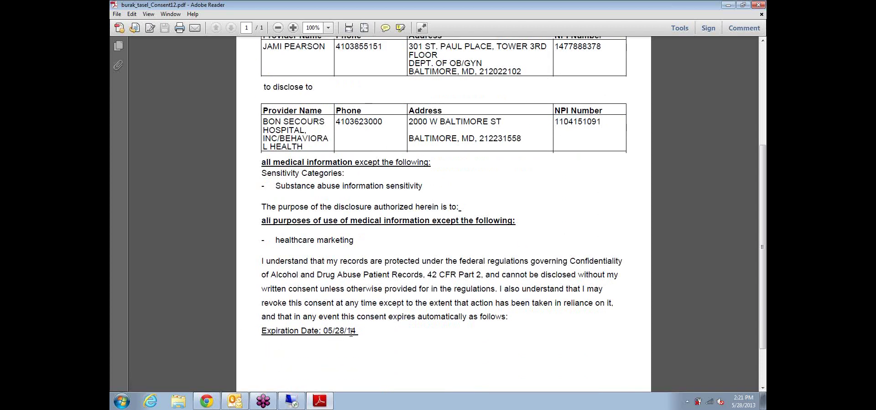
scroll(423, 294, "up", 4)
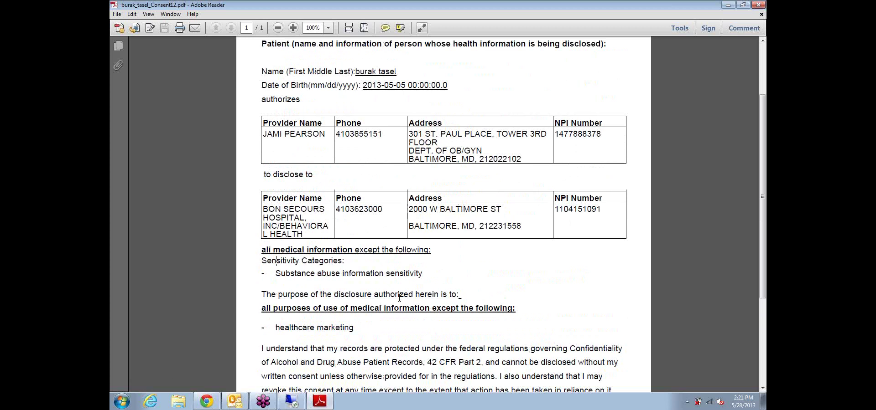
scroll(421, 272, "up", 1)
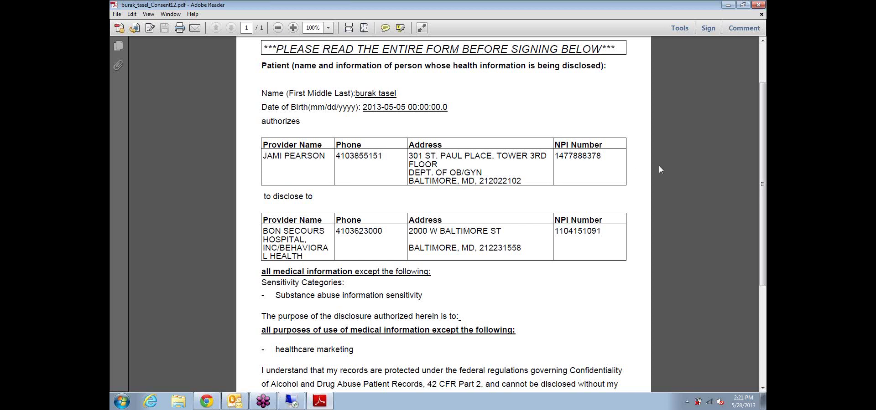
Step: Zoom the consent to 75% and select the first provider's NPI number, then deselect it
left_click(278, 29)
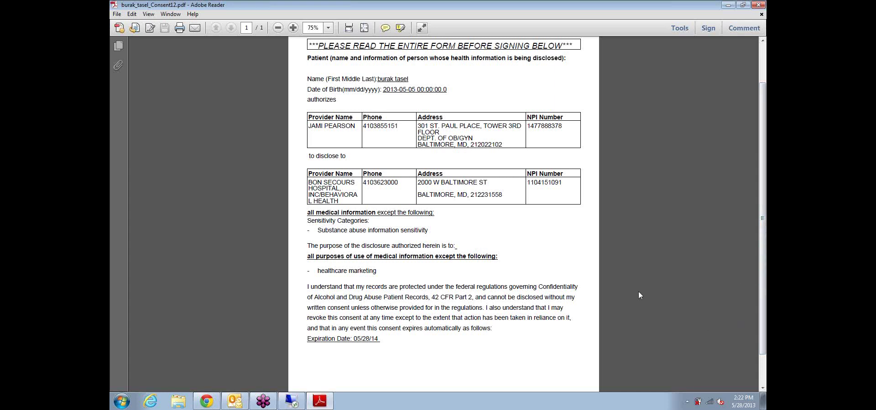
left_click(535, 128)
left_click_drag(528, 126, 566, 127)
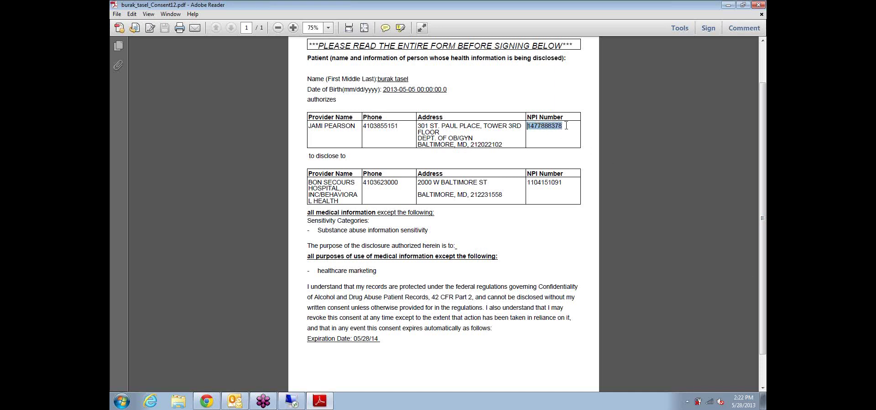
left_click(528, 184)
Step: Close the consent PDF and send the consent for e-signature with Sign Now
left_click(754, 6)
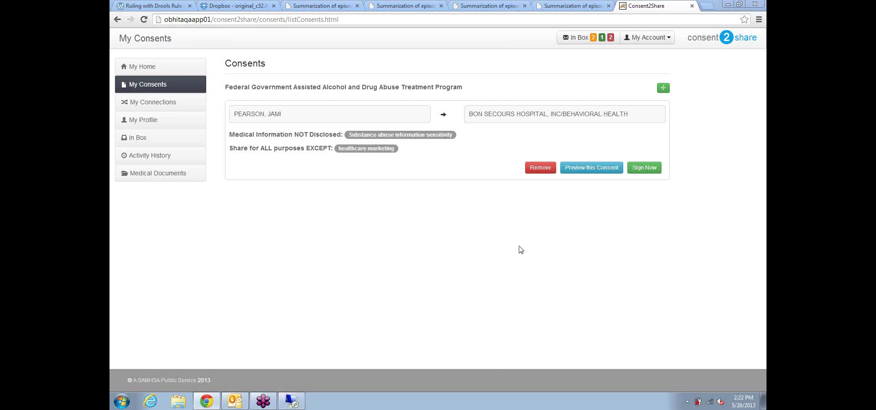
left_click(639, 173)
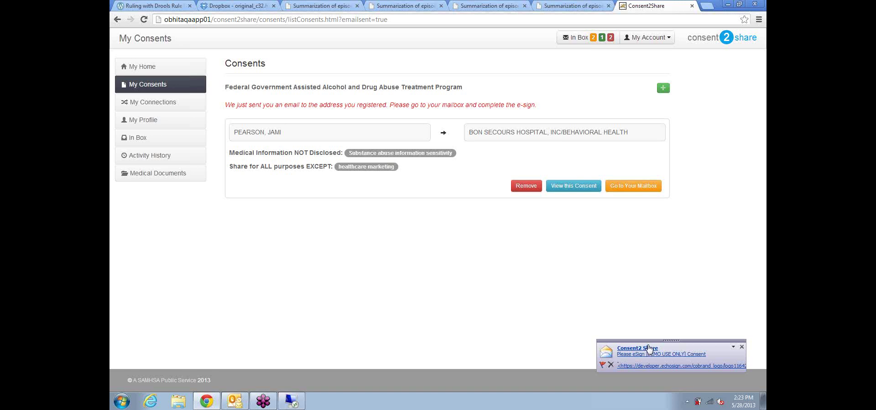
Step: Open the eSign request e-mail from its Outlook alert and follow the 'review and eSign' link
left_click(649, 351)
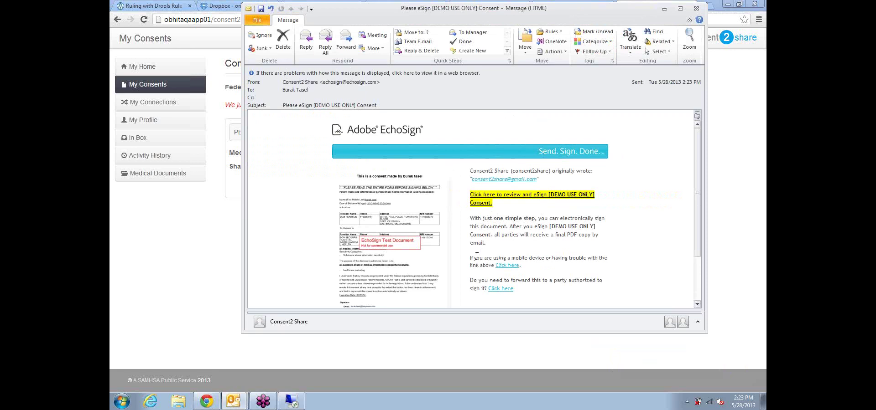
left_click(507, 268)
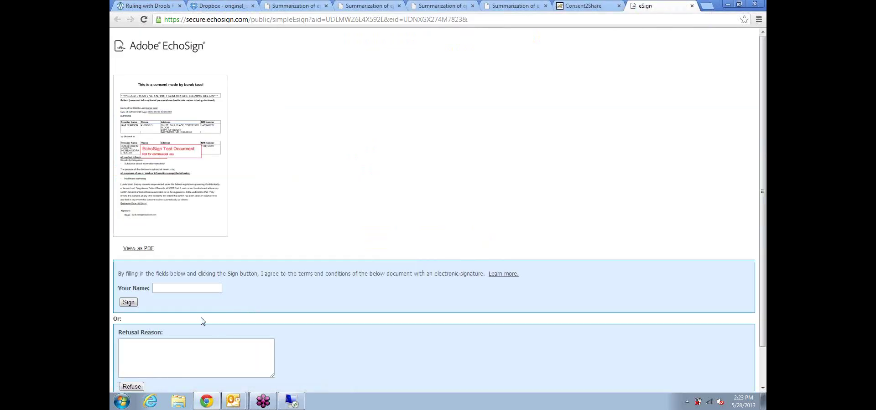
Step: Sign the consent in EchoSign with the patient's full name, then close the signing confirmation
left_click(176, 291)
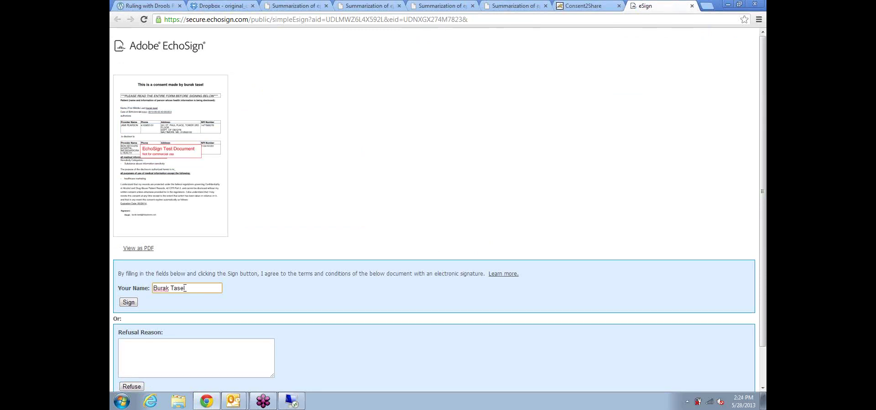
left_click(127, 304)
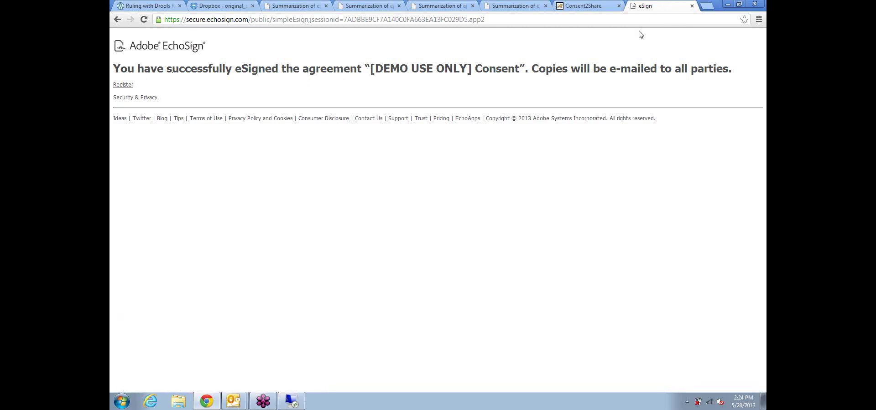
left_click(692, 7)
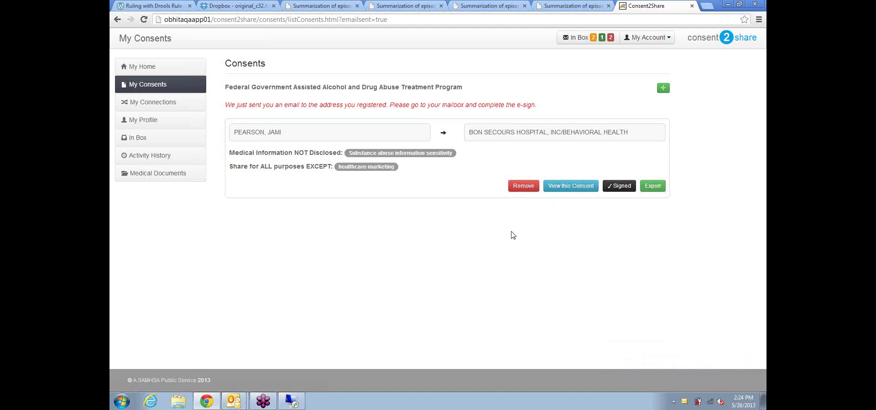
Step: Download the signed consent PDF via View this Consent, keep it despite the warning, and open it
left_click(566, 190)
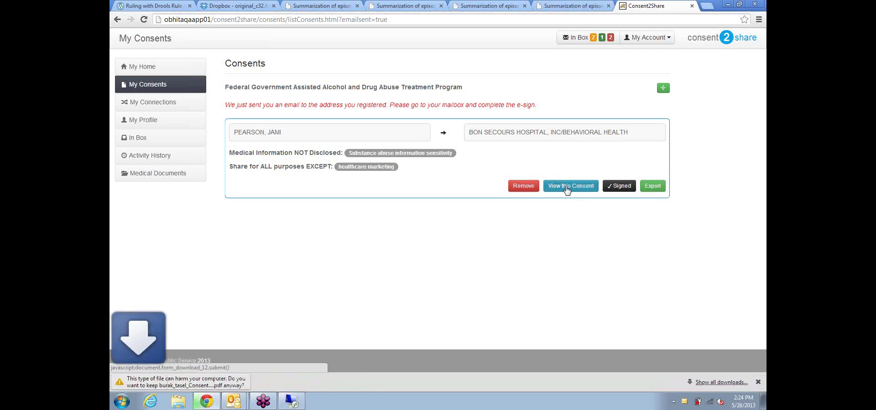
left_click(212, 383)
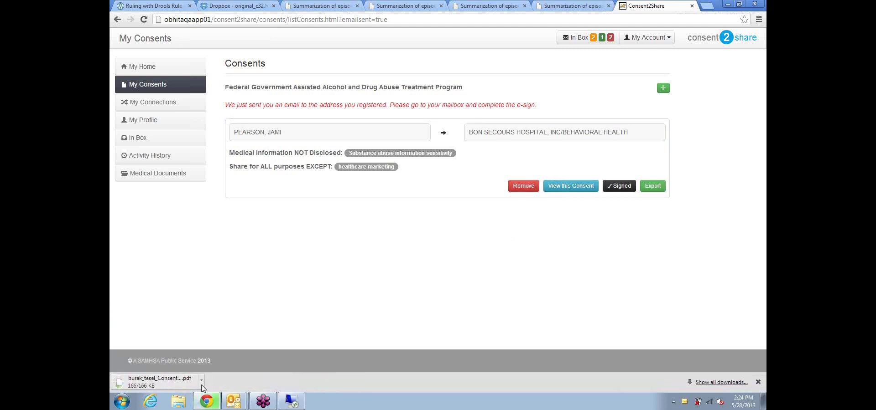
left_click(174, 381)
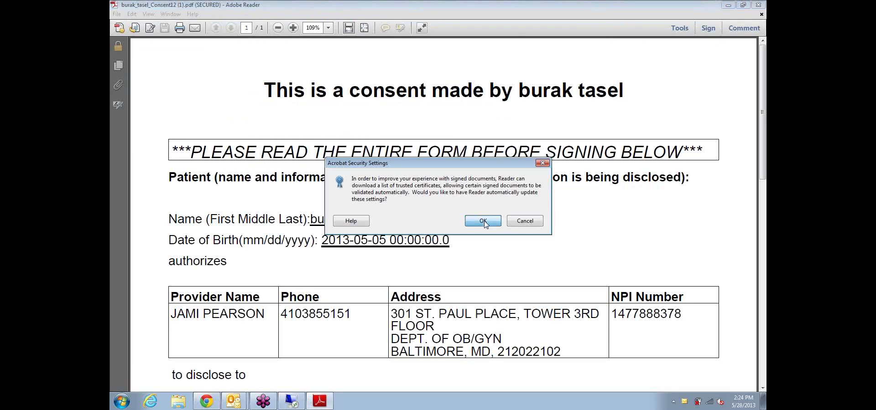
Step: Allow automatic security settings updates, set the PDF zoom to 100% and scroll to the signature
left_click(483, 221)
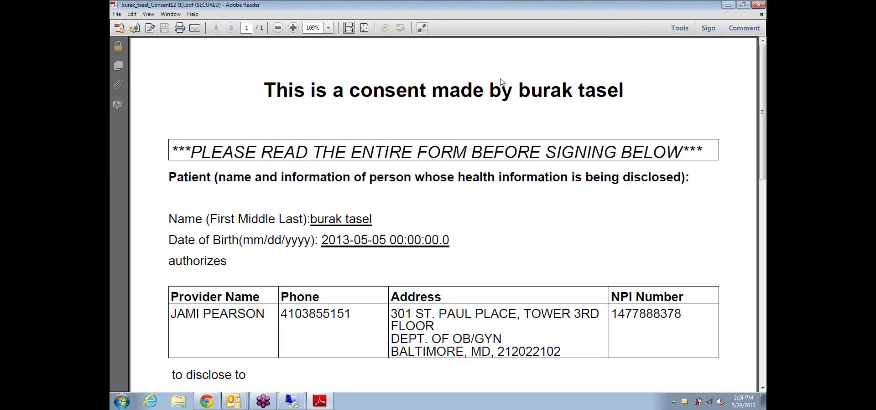
left_click(293, 28)
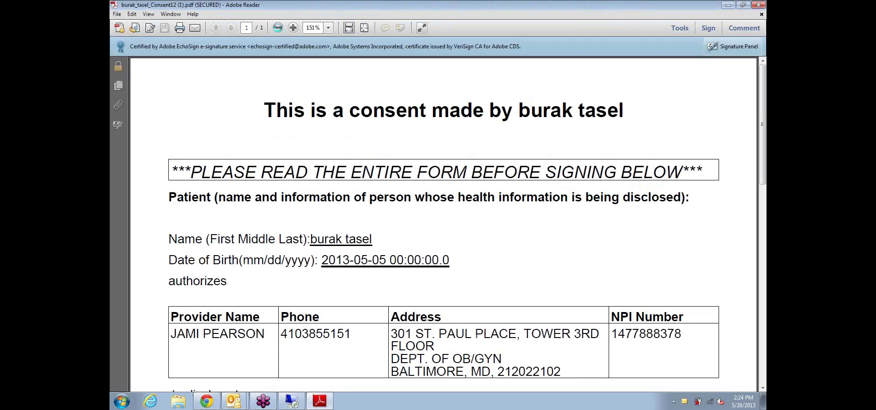
left_click(278, 28)
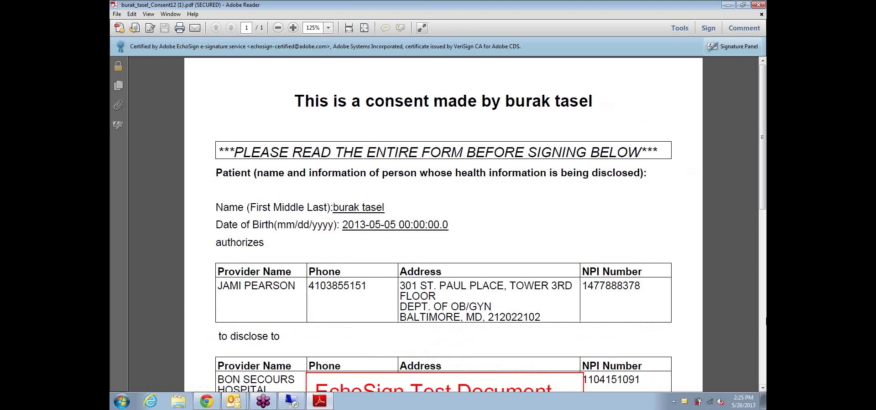
left_click(277, 28)
left_click_drag(763, 203, 764, 270)
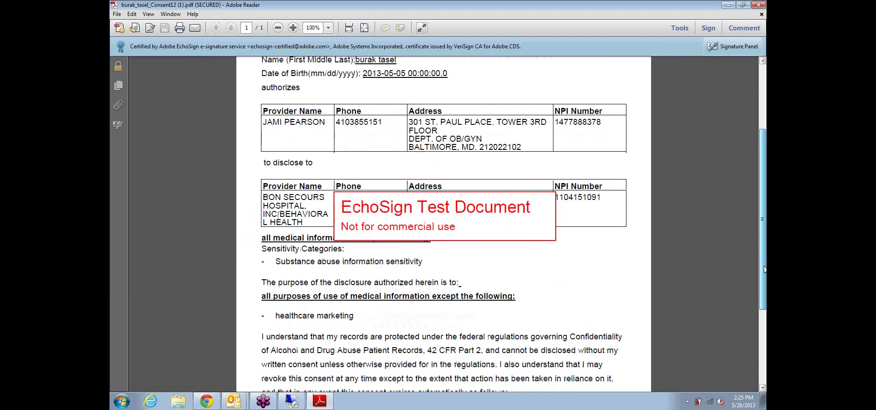
scroll(764, 270, "down", 5)
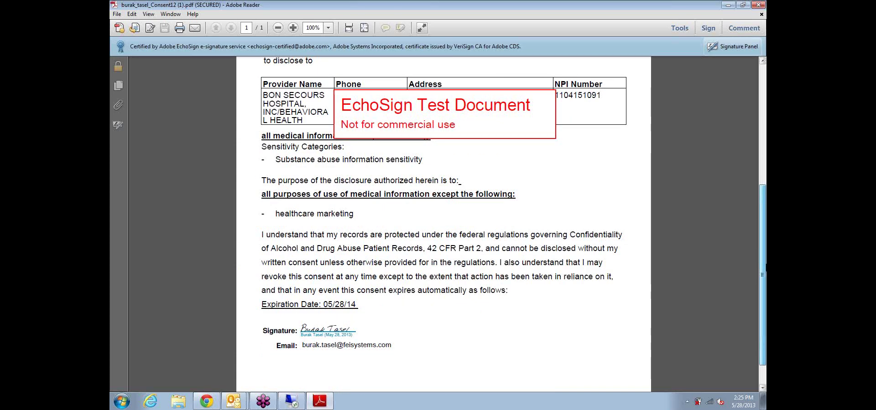
left_click_drag(762, 270, 762, 269)
Step: Inspect the Certified by Adobe EchoSign entry in the Signature Panel, then close the PDF
left_click(117, 125)
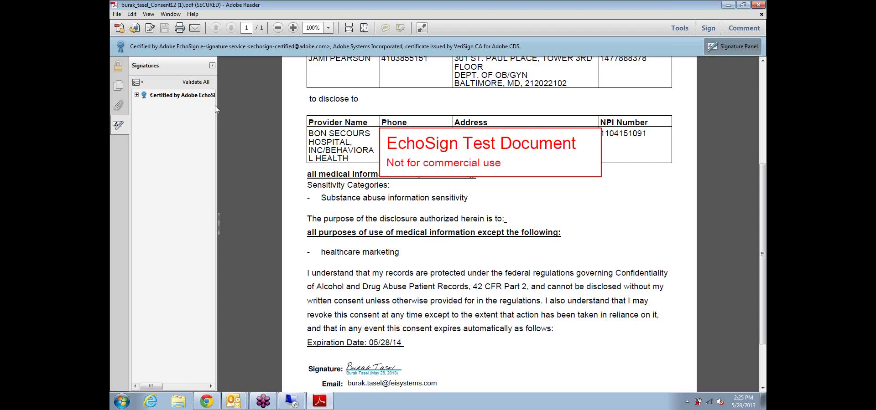
left_click(156, 97)
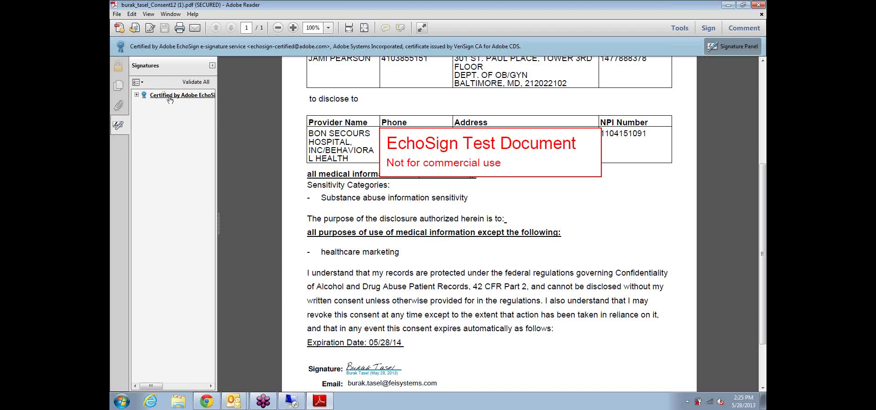
left_click(213, 66)
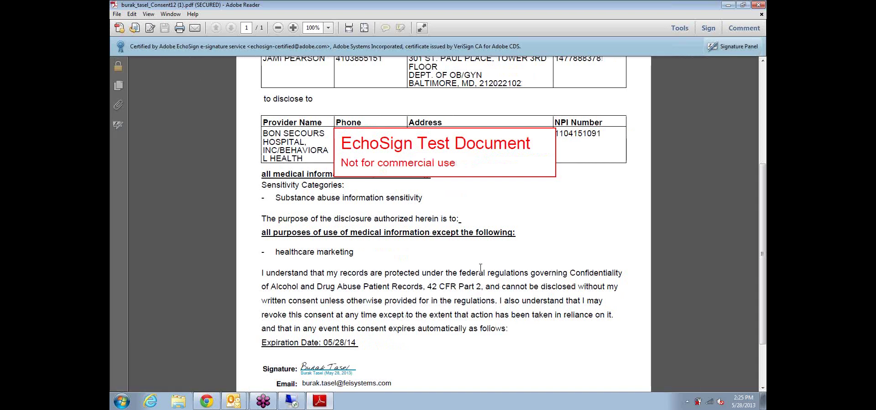
scroll(344, 297, "down", 3)
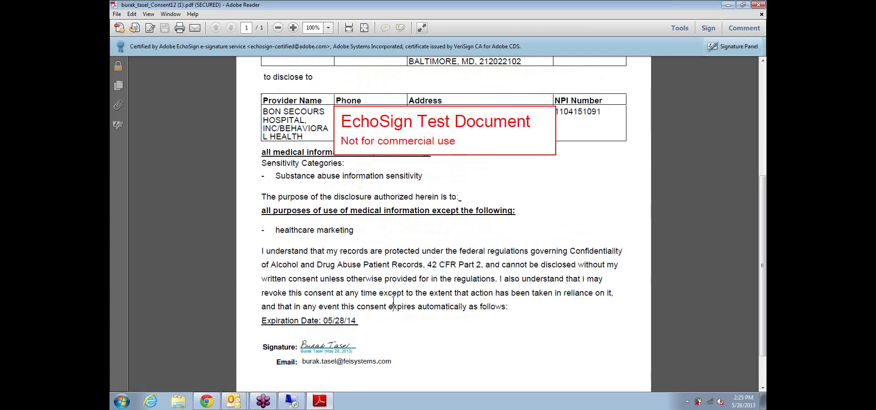
left_click(763, 5)
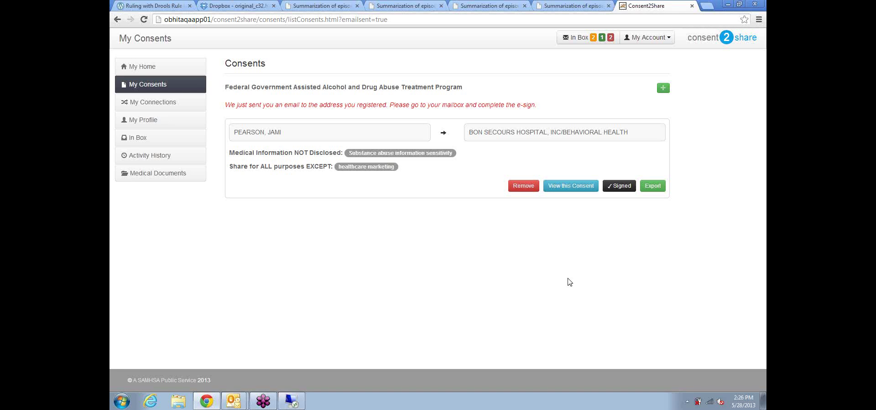
Step: Download the signed consent again using View this Consent on its card
left_click(571, 193)
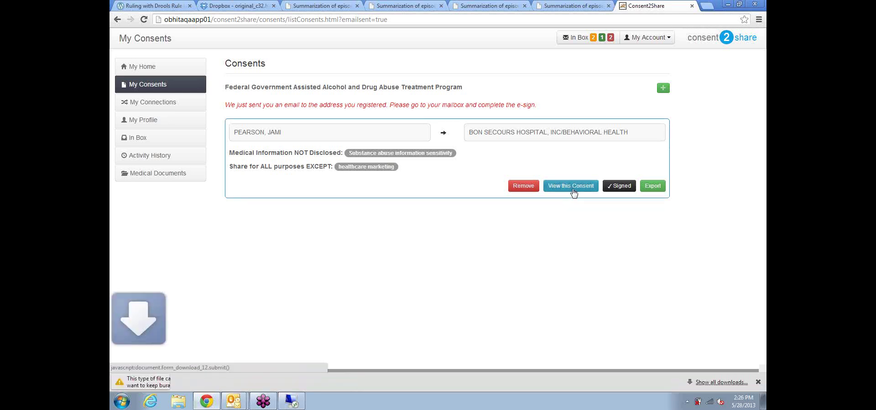
Step: Keep and open the downloaded consent PDF, zoom out to 66.7% to see the whole page, then close it
left_click(274, 382)
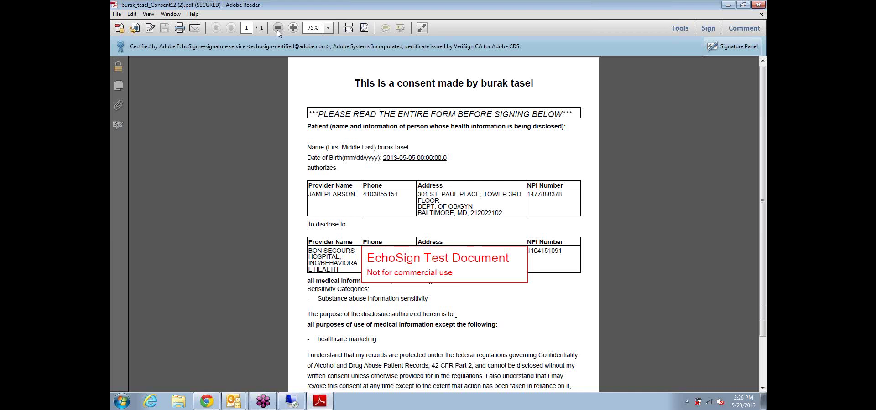
left_click(277, 28)
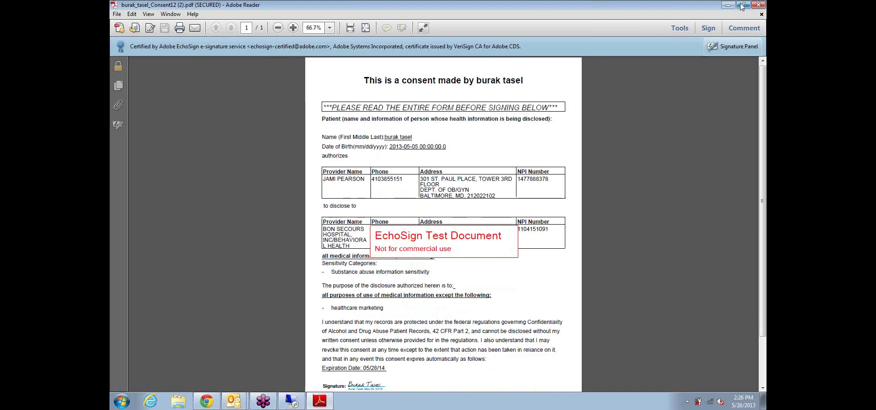
left_click(758, 5)
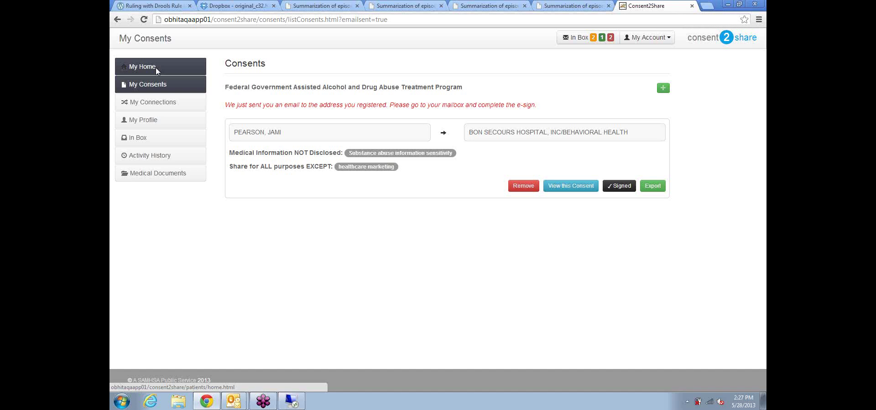
Step: Go to My Home and open the Activity History page
left_click(151, 73)
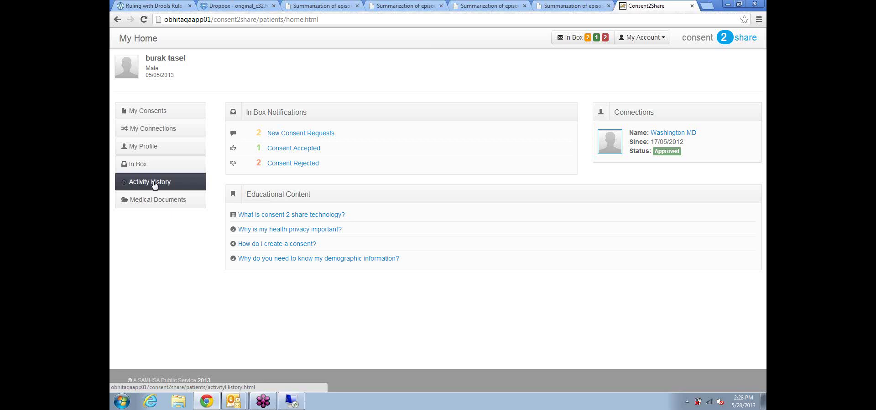
left_click(145, 183)
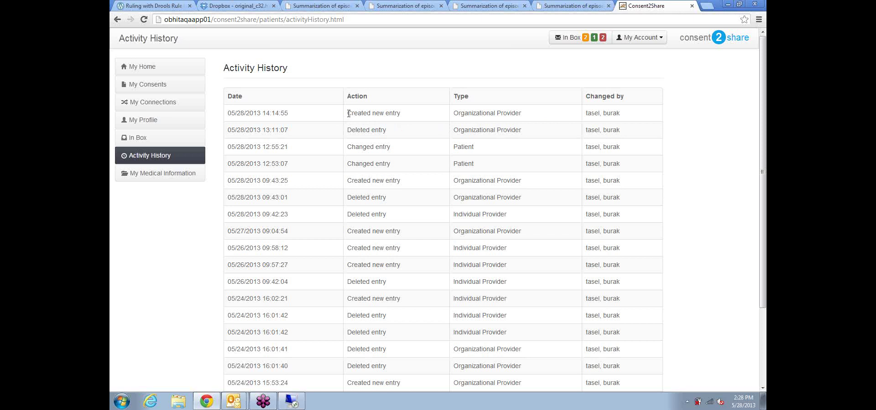
Step: Highlight and clear the first row's 'Created new entry' text, then go to My Medical Information
left_click_drag(348, 114, 403, 115)
left_click(499, 112)
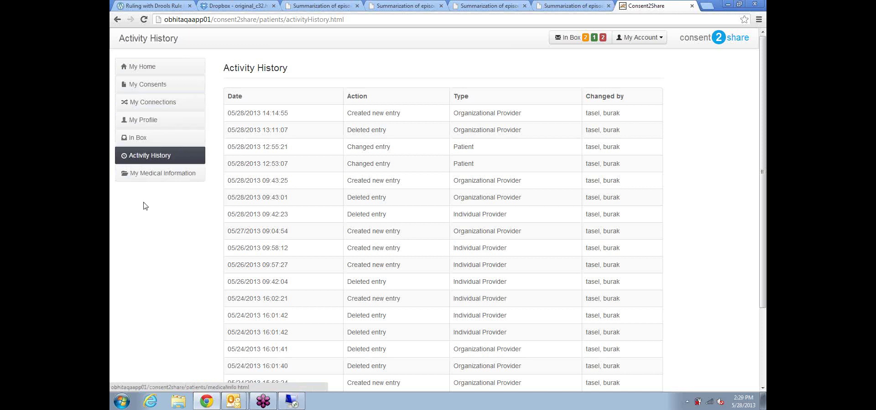
left_click(146, 177)
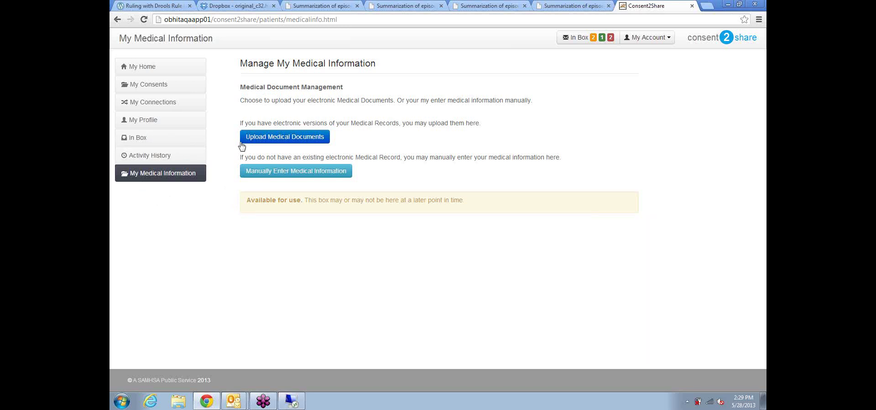
left_click(274, 141)
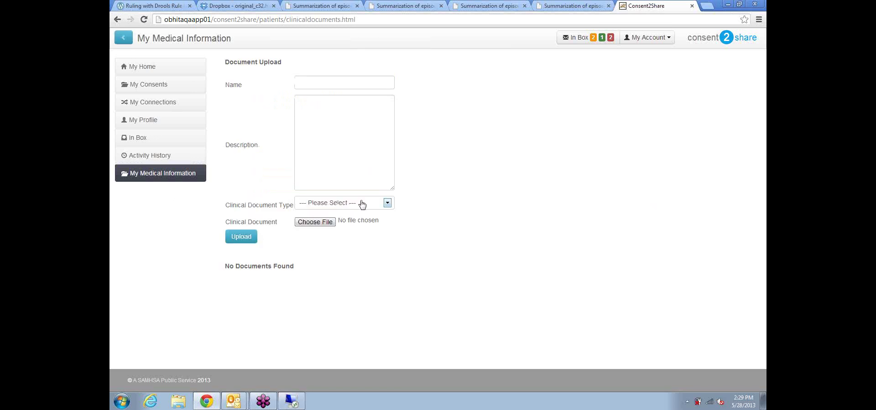
left_click(388, 202)
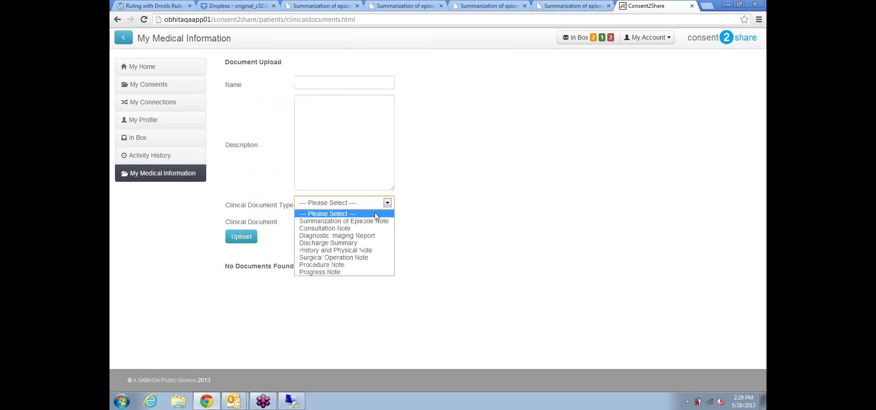
left_click(472, 201)
left_click(154, 68)
left_click(151, 198)
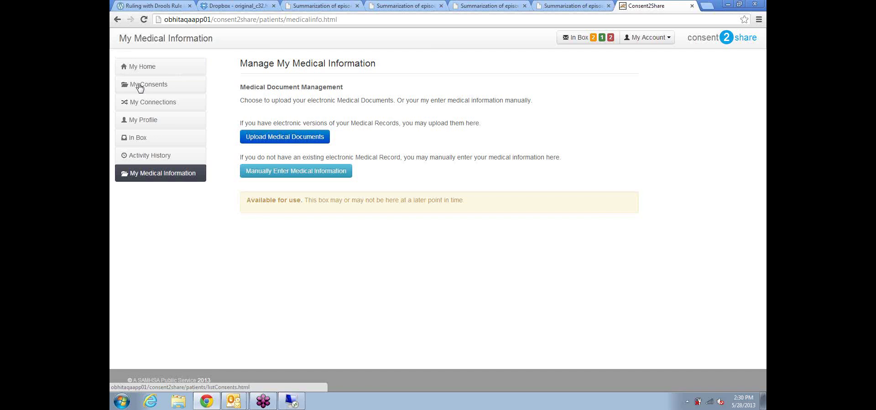
Step: Go to the consents list, close the Dropbox page, and switch to the original C32 summary
left_click(140, 87)
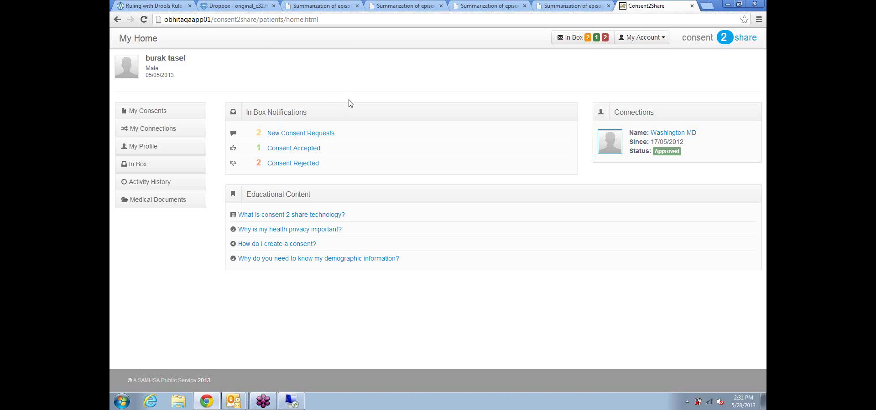
left_click(273, 6)
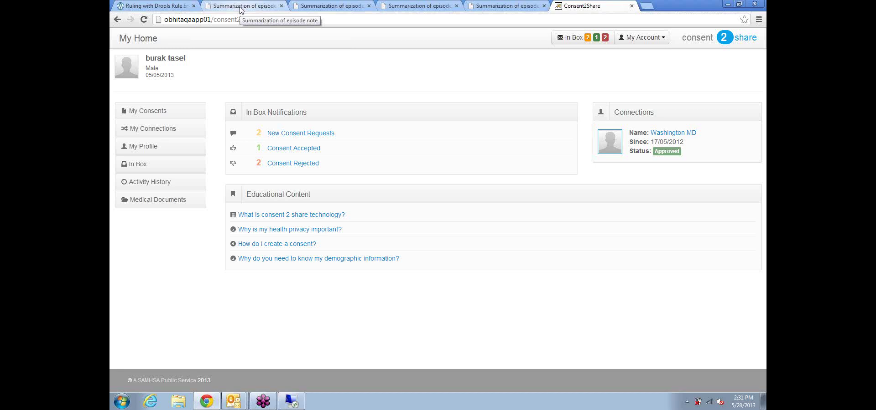
left_click(241, 7)
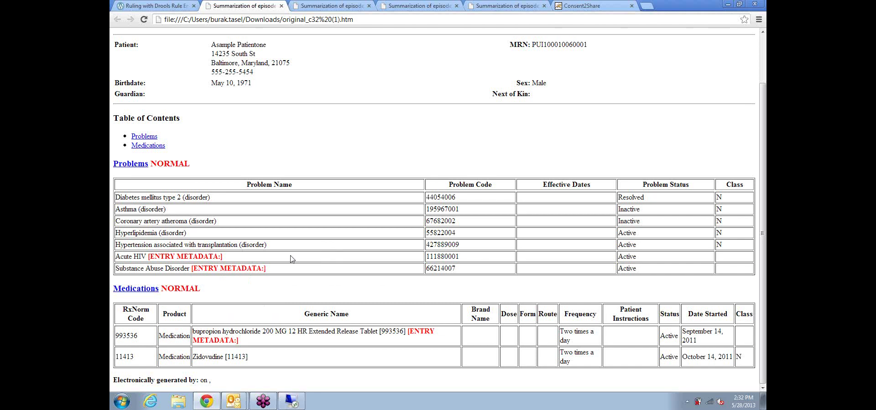
Step: Scroll to the top of the original C32 summary to show its NORMAL problems and medications tables
scroll(291, 259, "up", 2)
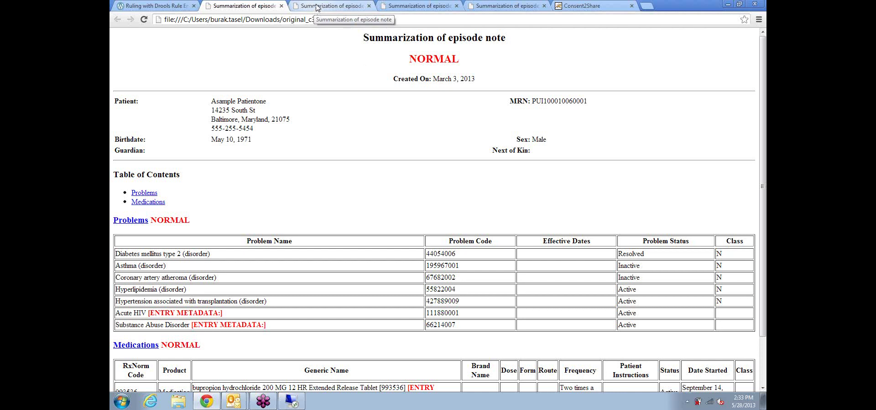
left_click(314, 6)
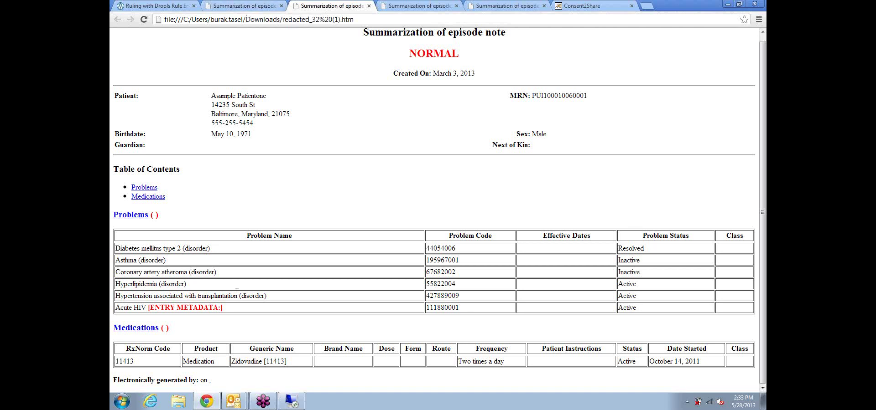
left_click(255, 6)
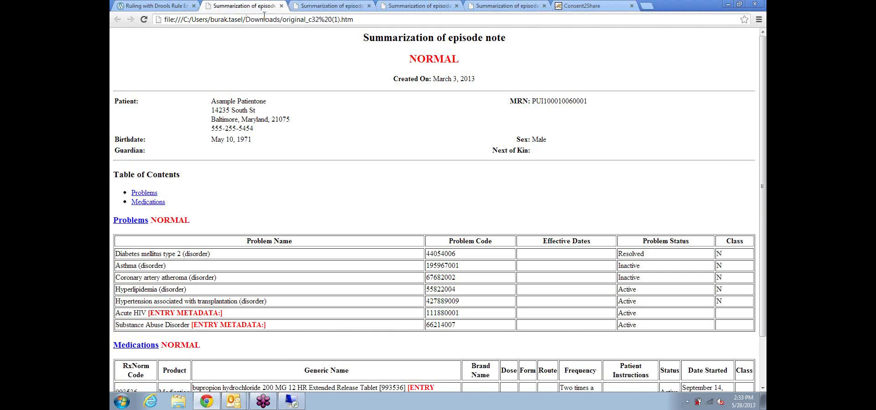